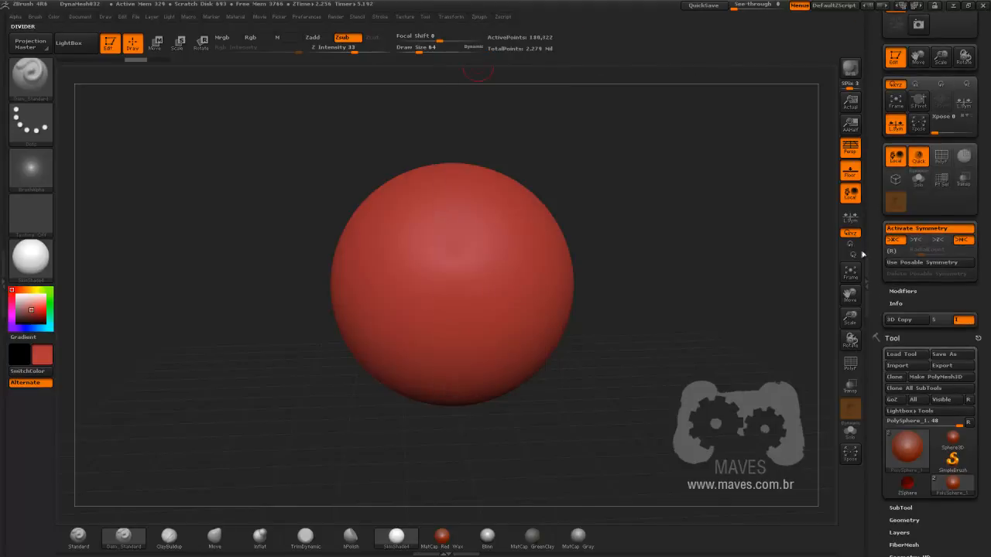
Step: In the Transform settings, switch Activate Symmetry off and back on several times, leaving it on
left_click(450, 17)
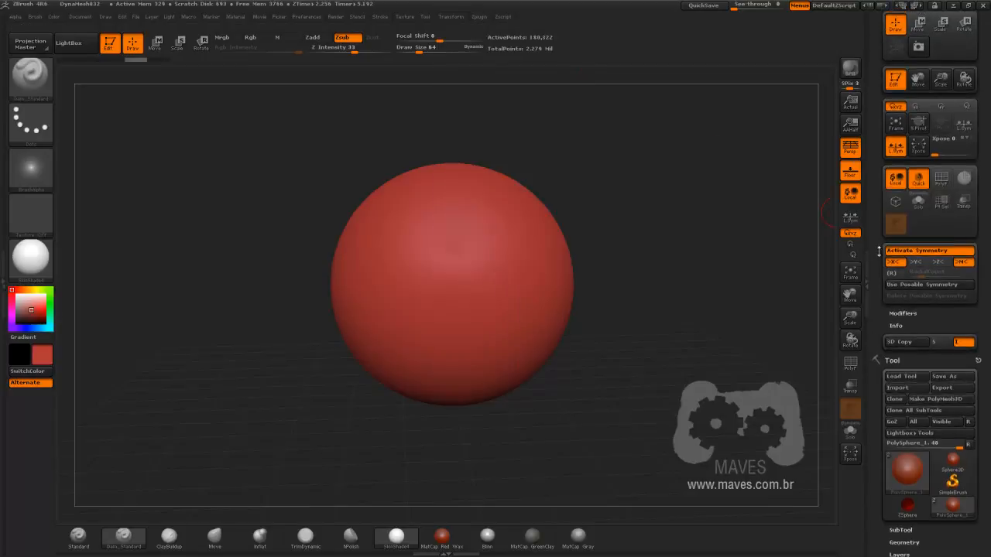
scroll(890, 244, "down", 1)
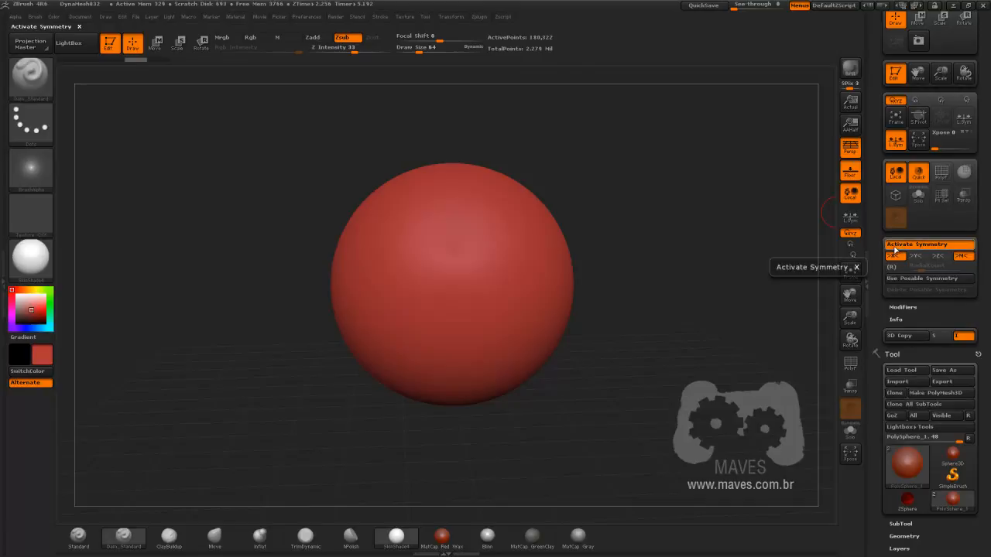
left_click(947, 247)
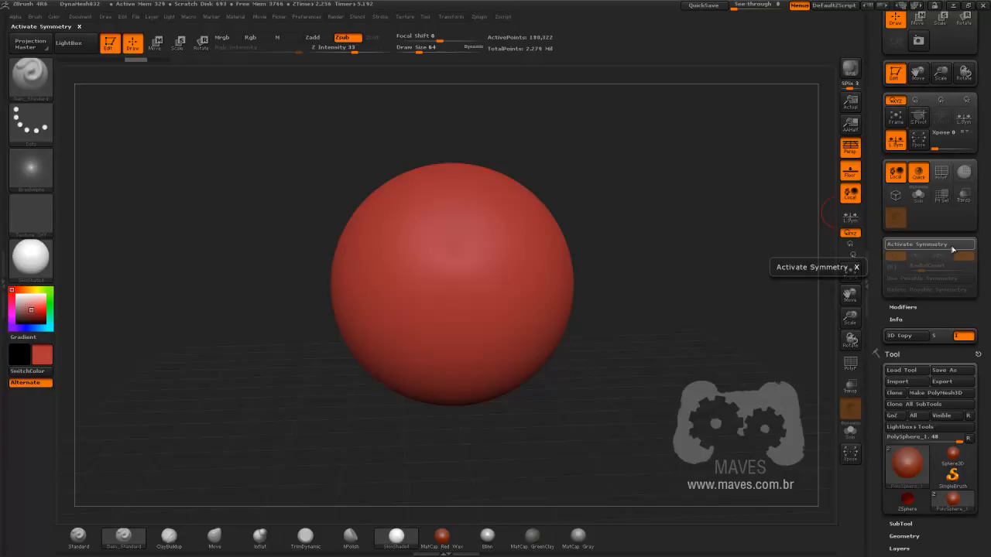
left_click(950, 247)
left_click(944, 247)
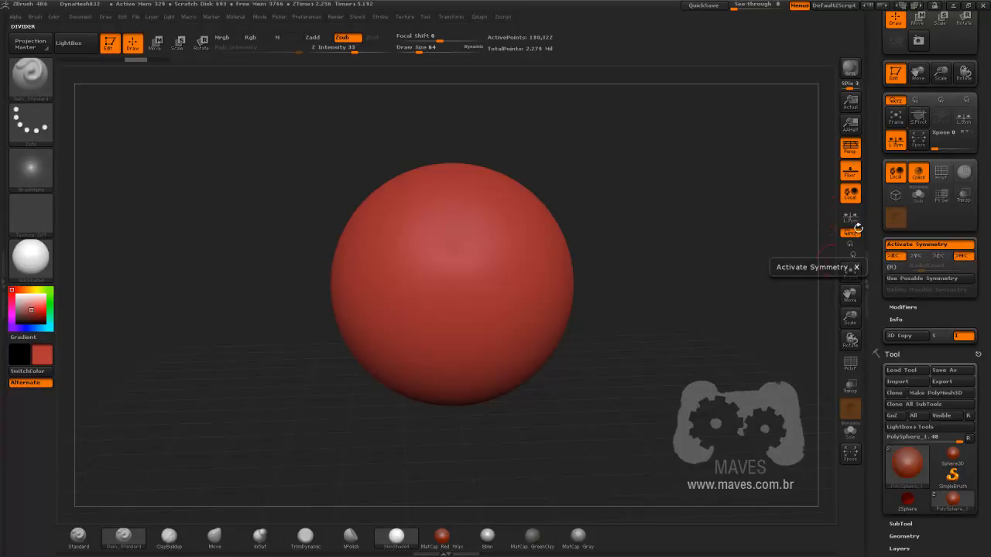
key("x")
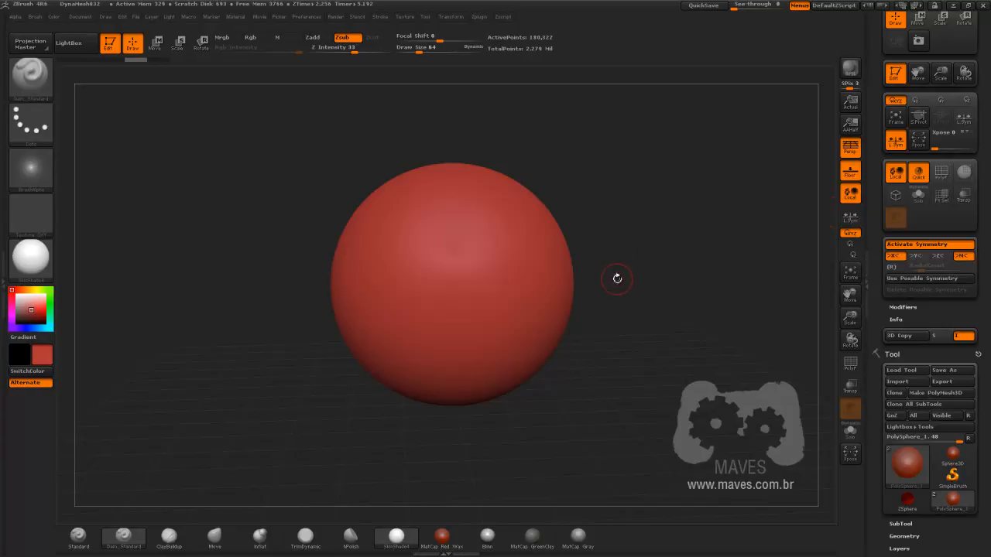
key("x")
key("x")
key("x")
left_click(907, 248)
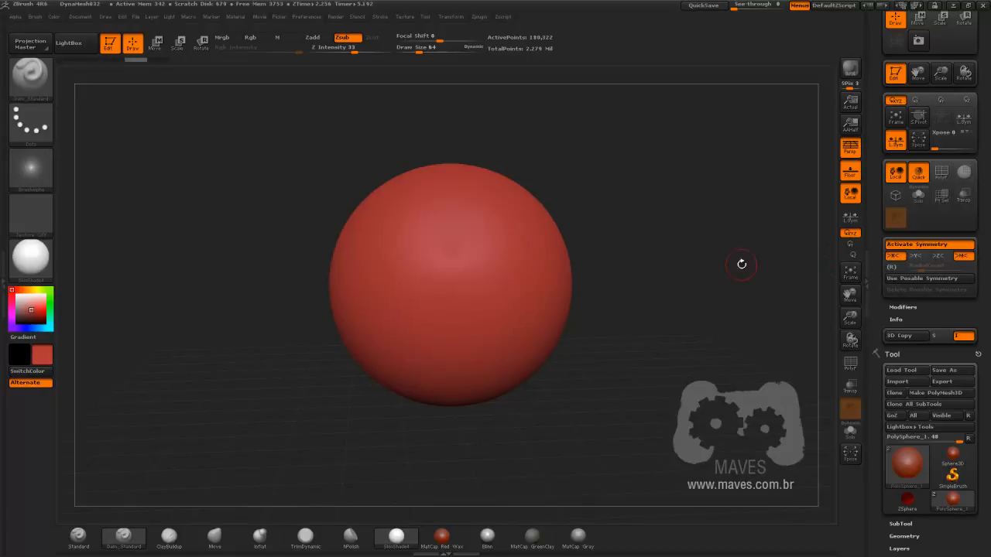
Step: Engrave an X on the sphere's front under X symmetry and a Y near its top under Y-only symmetry
left_click_drag(705, 281, 633, 329)
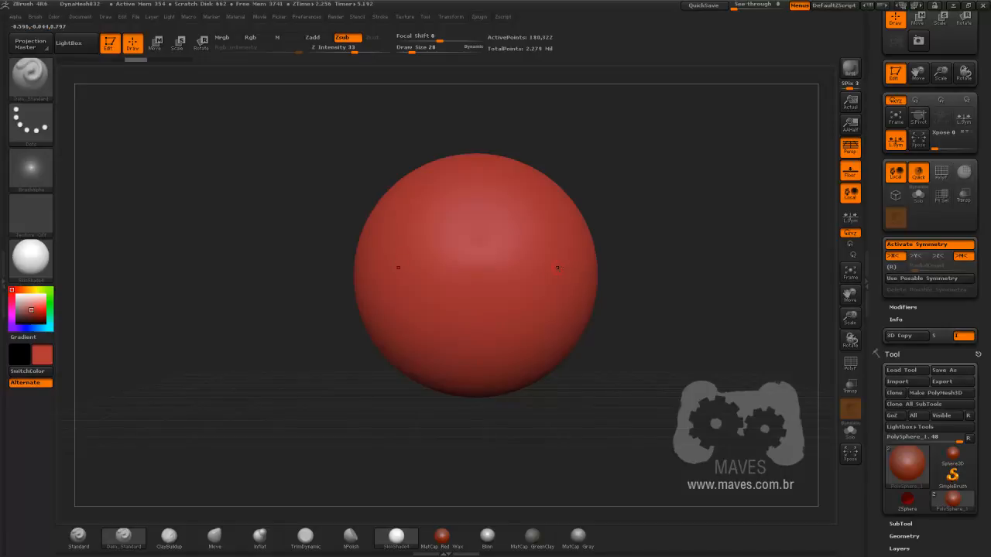
left_click_drag(551, 256, 531, 285)
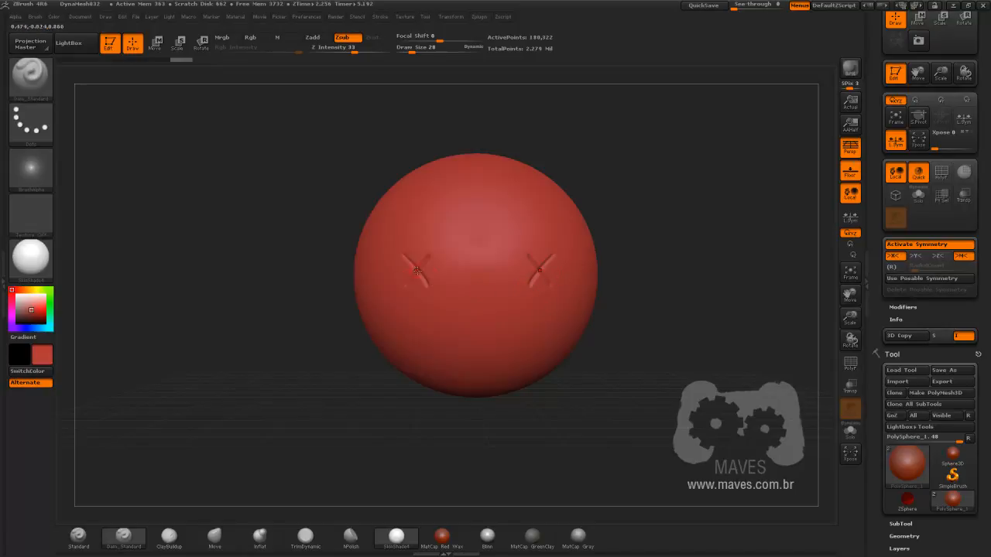
left_click(916, 256)
left_click(893, 256)
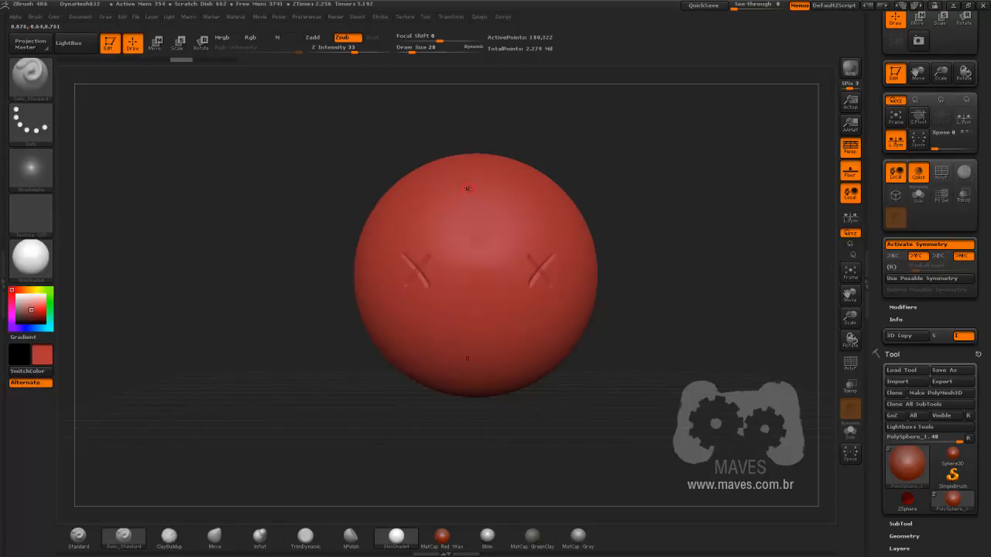
left_click_drag(477, 205, 490, 185)
Step: Switch to Z symmetry only and engrave a Z at the centre of the sphere's front
left_click(939, 256)
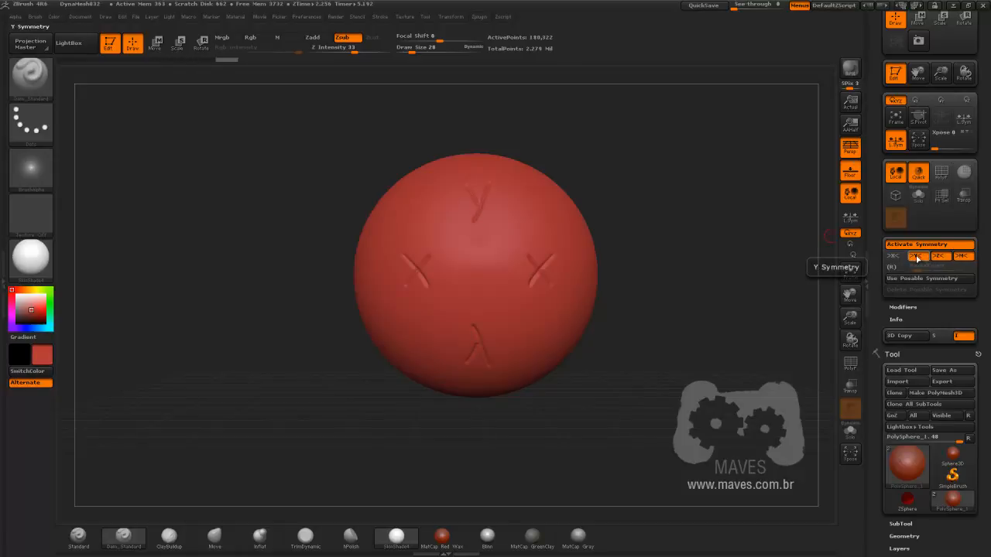
left_click(918, 258)
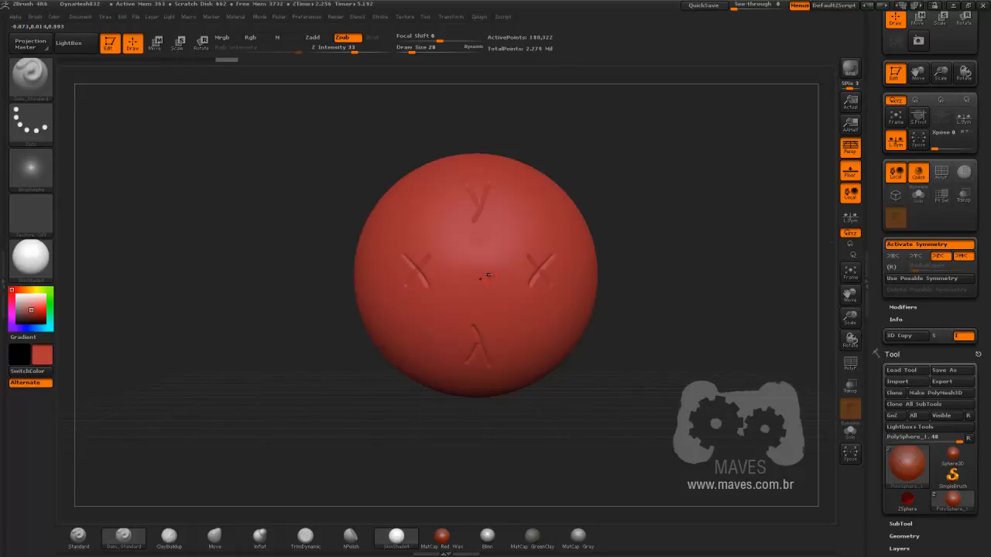
mouse_move(467, 252)
left_mouse_down()
mouse_move(495, 257)
mouse_move(496, 277)
mouse_move(505, 277)
left_mouse_up()
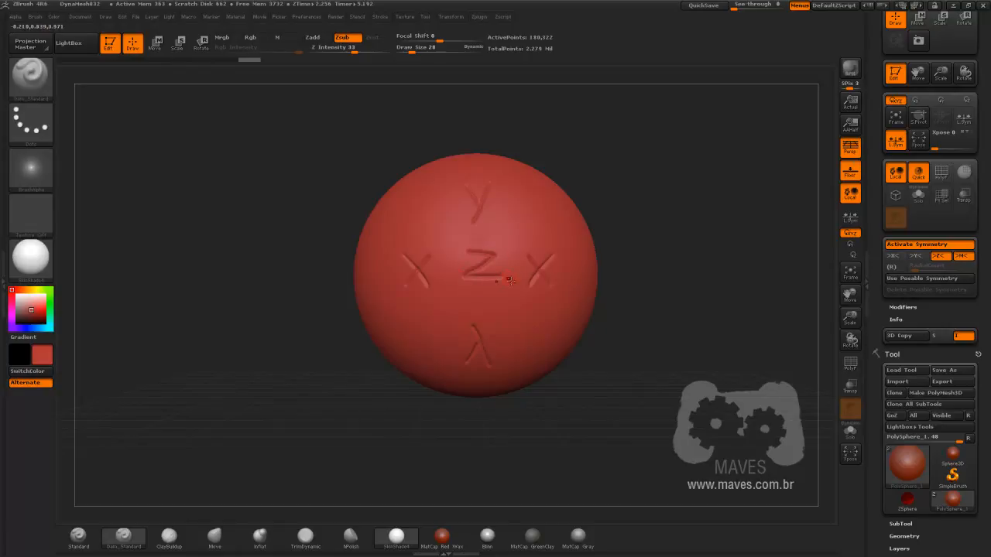
Step: Enable X and Y symmetry alongside Z and engrave a curved stroke between the Y and X marks
left_click_drag(644, 285, 615, 287)
left_click(895, 257)
left_click(918, 258)
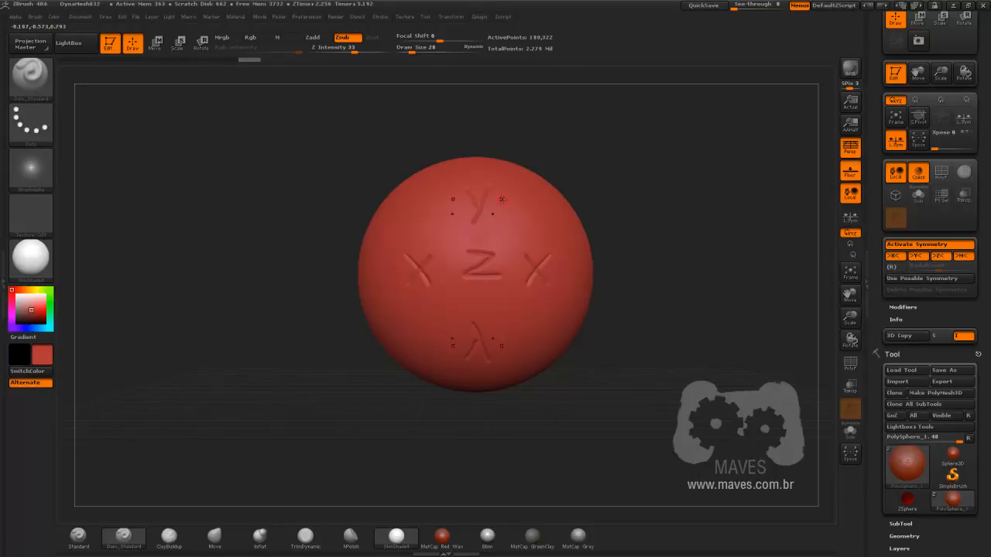
left_click_drag(505, 203, 540, 244)
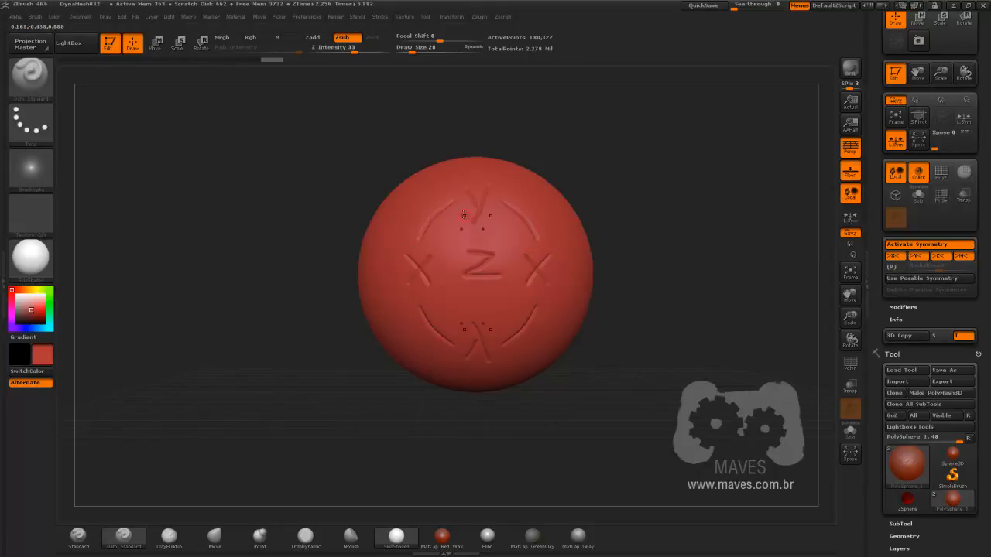
left_click_drag(595, 217, 706, 226)
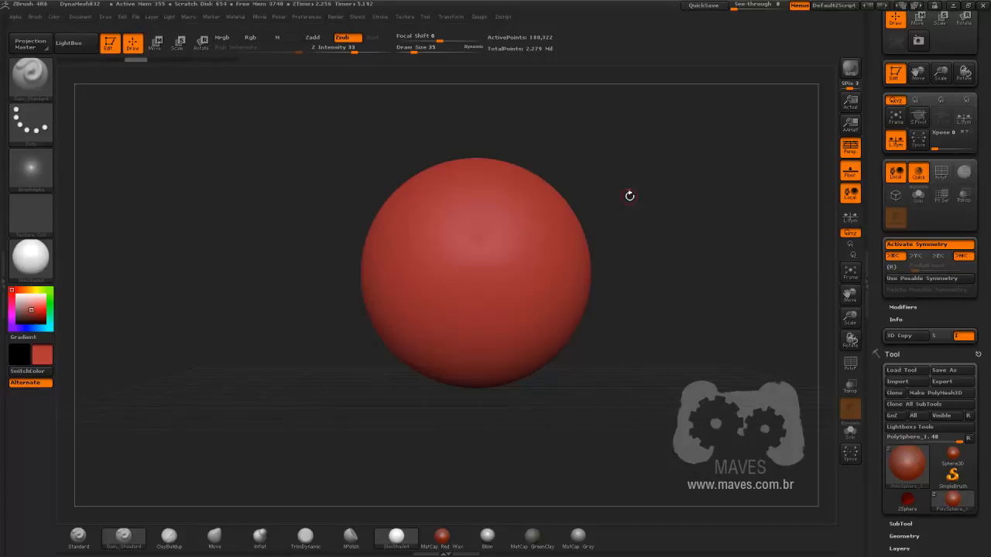
Step: Try pulling the sphere's side outward using the Move brush at draw size 270 under mirrored X symmetry, and undo the pull
left_click(218, 542)
left_click_drag(415, 51, 441, 52)
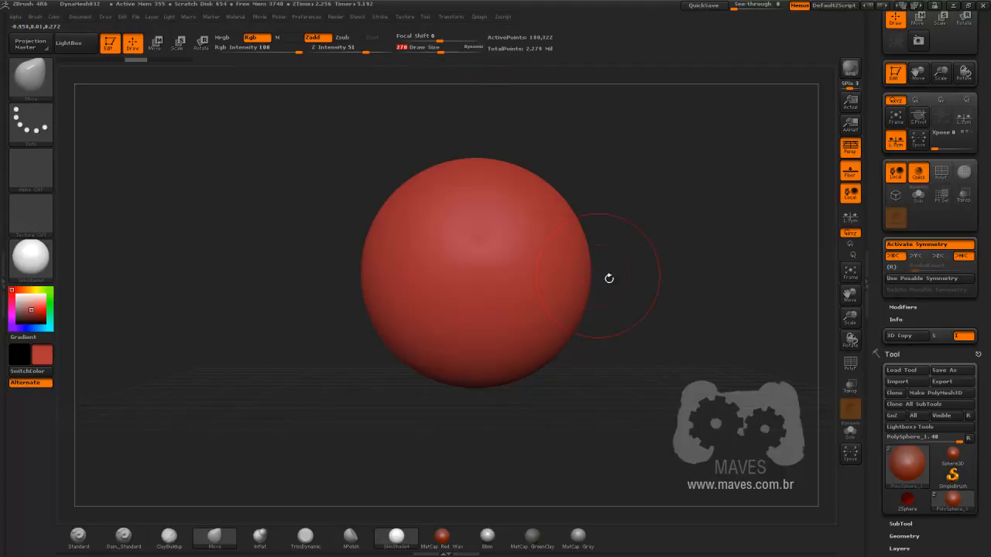
left_click(892, 257)
left_click_drag(590, 270, 678, 277)
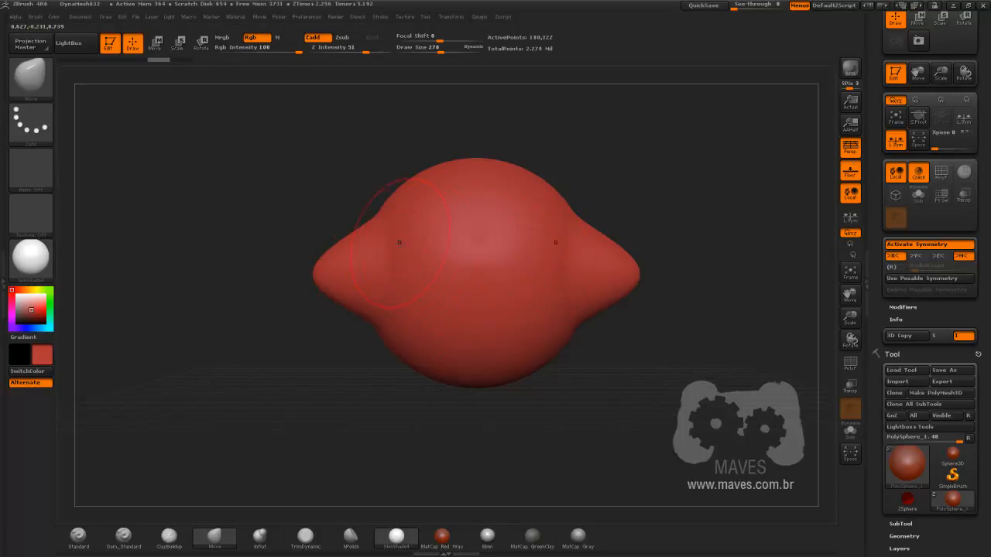
key("ctrl+z")
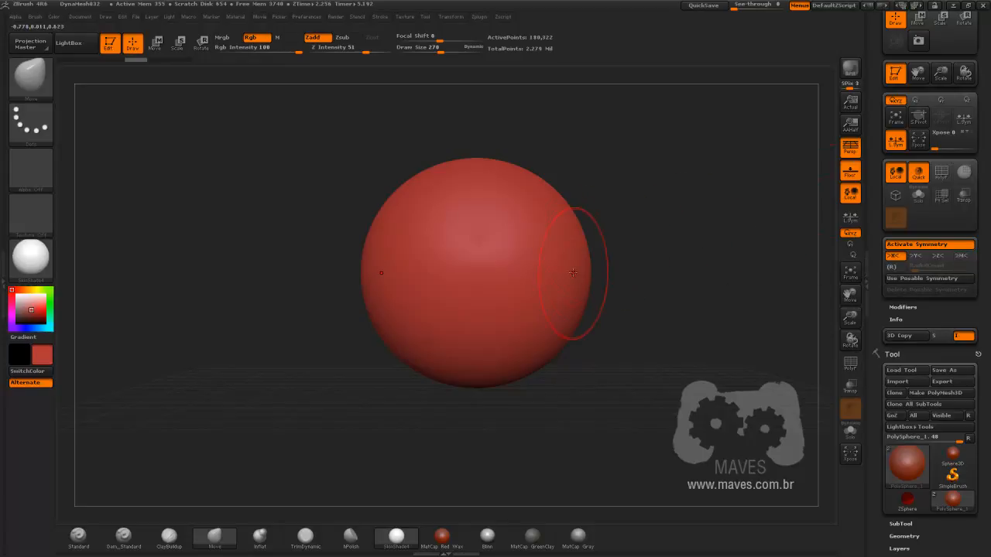
Step: Try the same side pull on the sphere with Mirror Symmetry off, undo it, and turn Mirror Symmetry back on
mouse_move(587, 271)
left_mouse_down()
mouse_move(699, 283)
mouse_move(645, 283)
mouse_move(703, 280)
left_mouse_up()
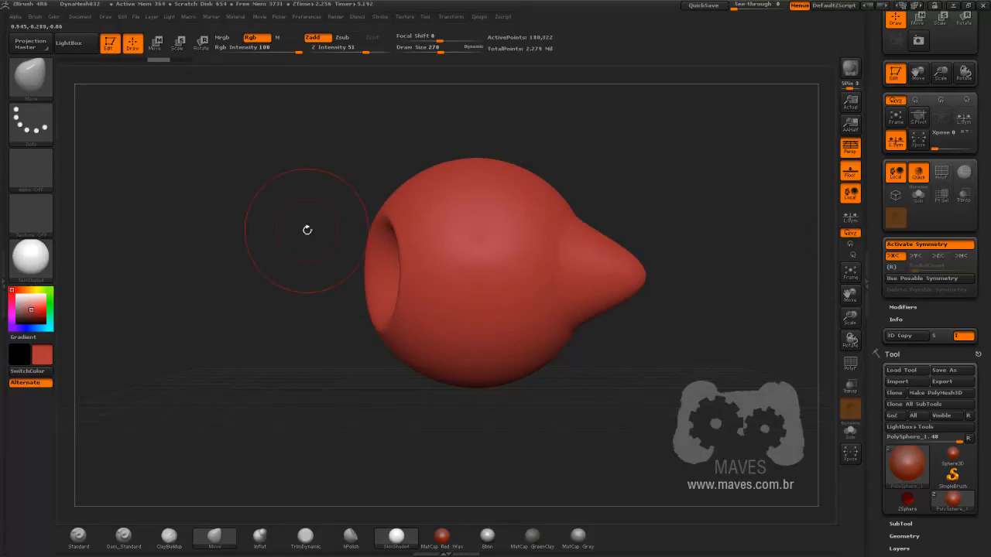
key("ctrl+z")
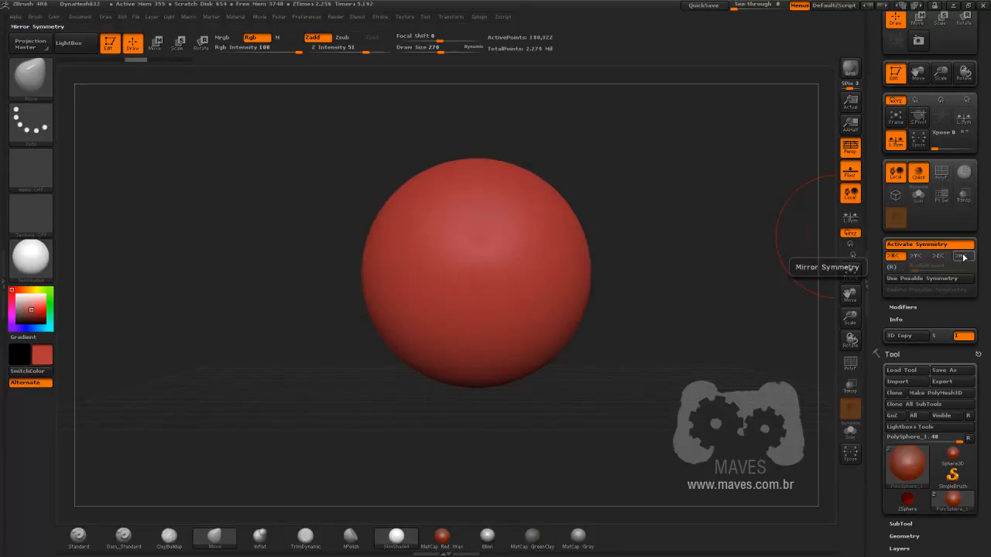
left_click(961, 256)
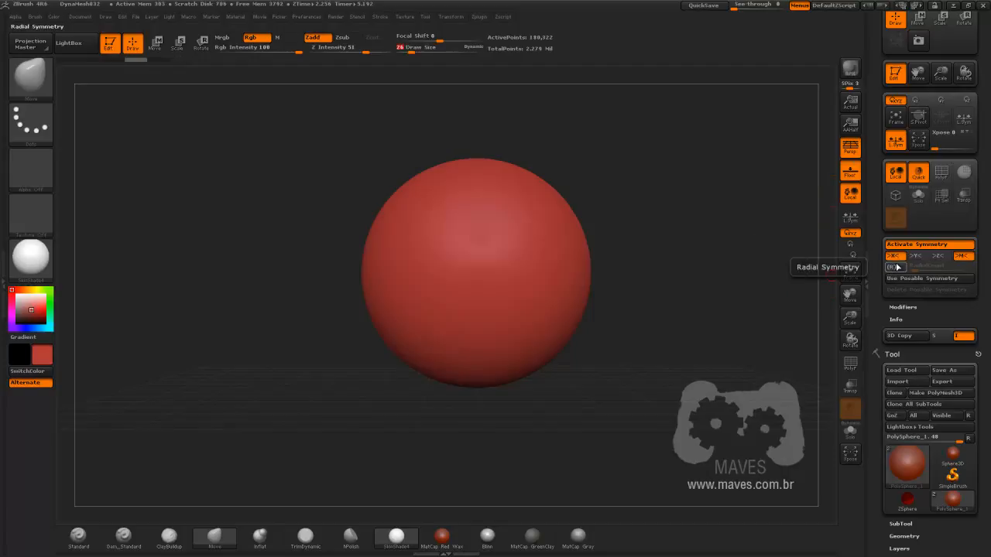
Step: Activate the PM3D_Cylinder3D subtool and, with symmetry off, engrave an arrowed line along its length labelled with an X
left_click(901, 523)
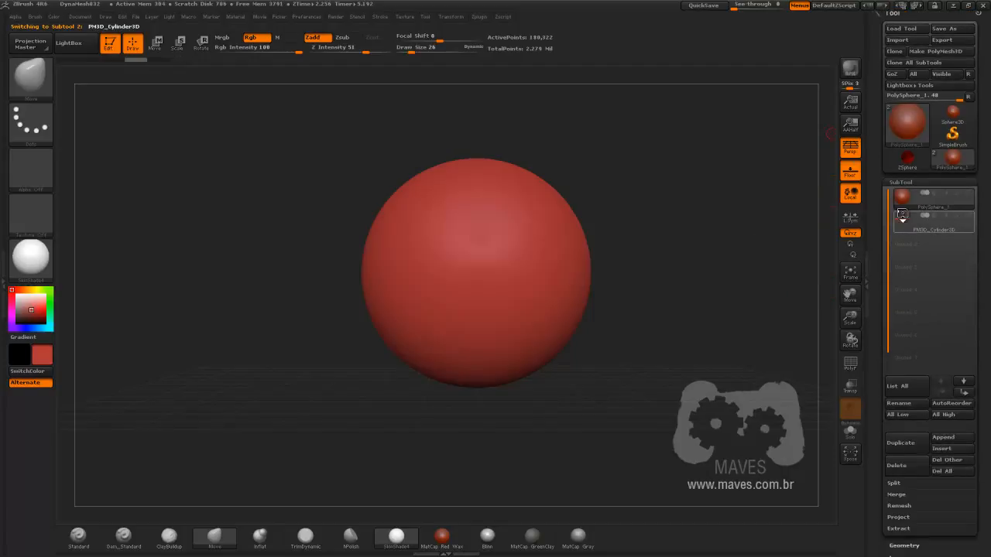
left_click_drag(729, 223, 633, 208)
left_click_drag(697, 186, 637, 168, "shift")
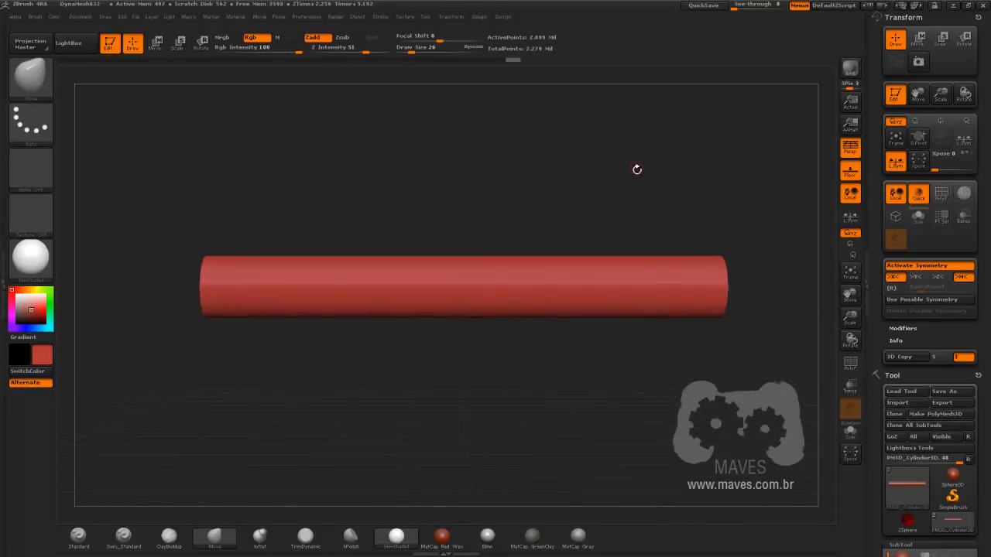
key("p")
left_click_drag(533, 229, 537, 236, "alt")
mouse_move(164, 298)
left_mouse_down("shift")
mouse_move(758, 297)
mouse_move(756, 309)
mouse_move(172, 288)
left_mouse_up("shift")
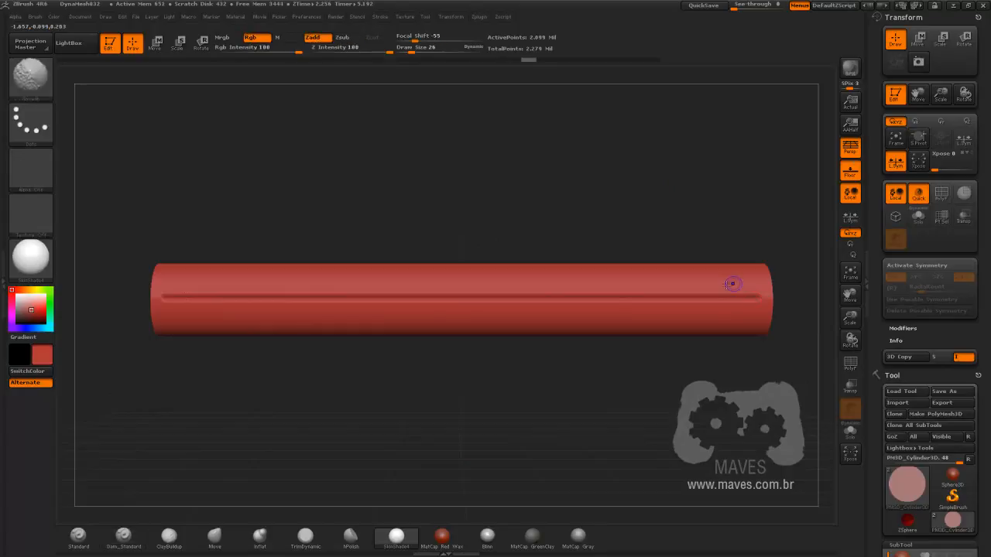
left_click_drag(456, 284, 475, 277)
left_click_drag(454, 275, 476, 291)
Step: Reactivate X symmetry and engrave a vertical line at the cylinder's centre and mirrored curved strokes on both sides of it
key("x")
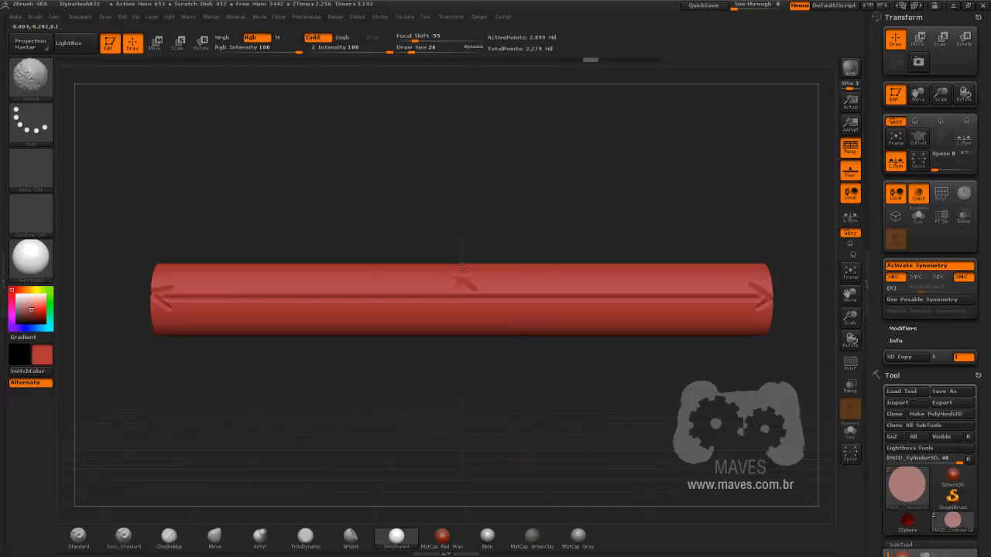
left_click_drag(462, 270, 462, 336, "shift")
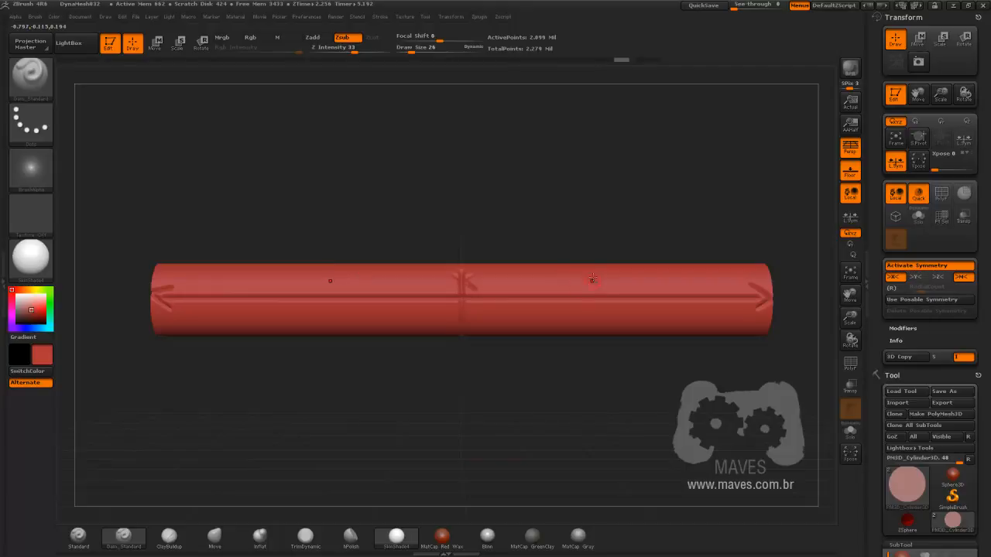
left_click_drag(574, 272, 596, 333)
mouse_move(561, 269)
left_mouse_down()
mouse_move(562, 296)
mouse_move(553, 287)
left_mouse_up()
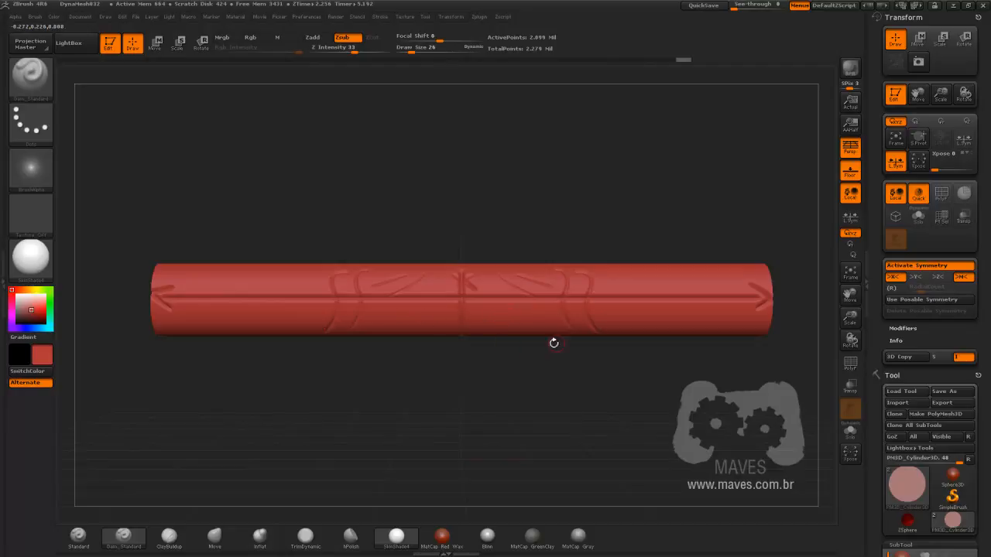
Step: Enable Radial Symmetry and engrave a swirl of curved spokes on the cylinder's end cap
left_click(894, 290)
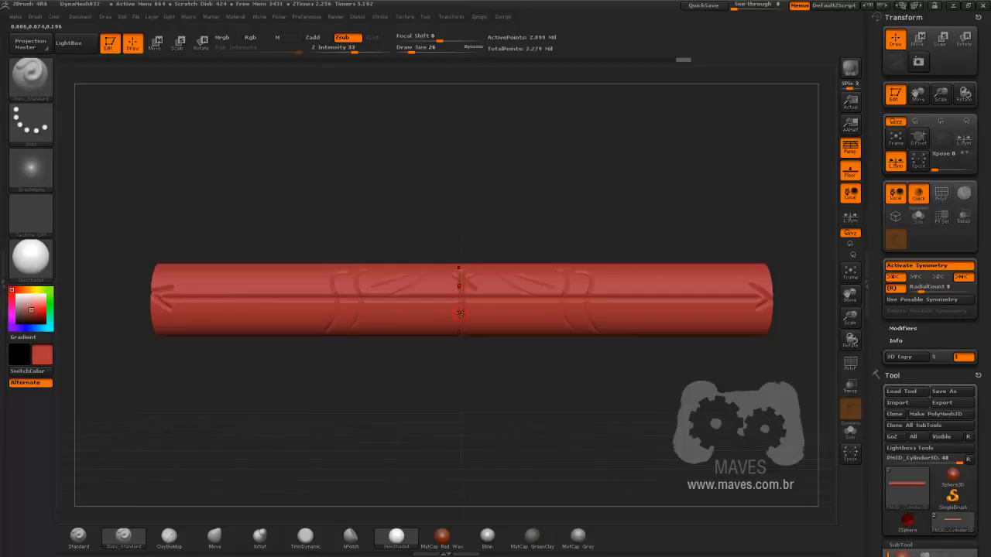
left_click_drag(436, 232, 475, 236)
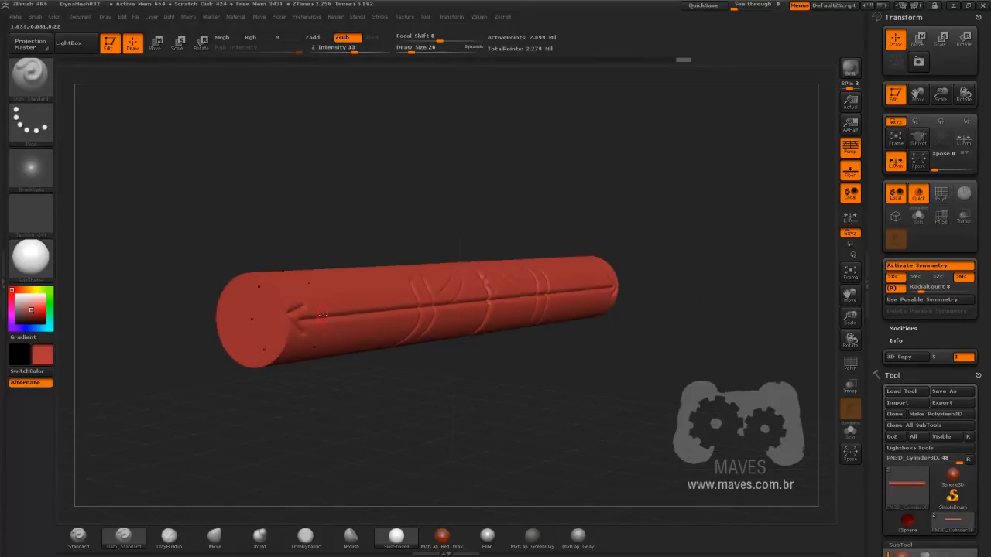
left_click_drag(375, 217, 399, 215)
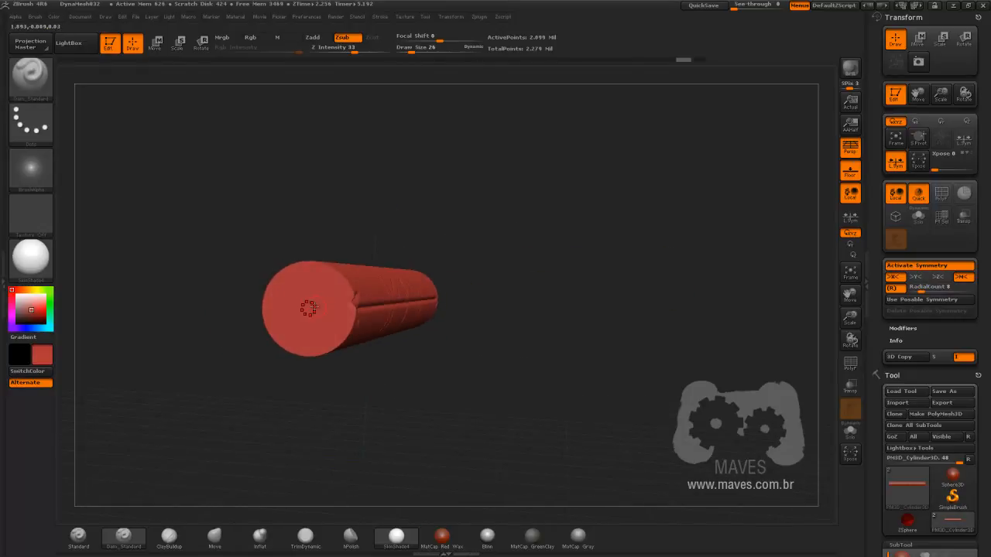
mouse_move(311, 300)
left_mouse_down()
mouse_move(339, 330)
mouse_move(330, 343)
left_mouse_up()
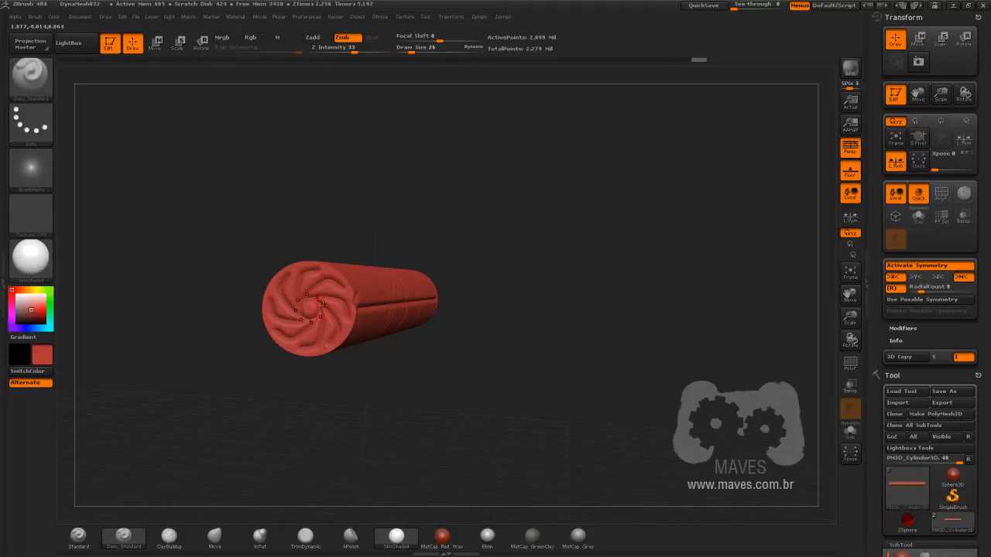
Step: Engrave radially repeated lengthwise grooves around the cylinder's side near the swirled end cap
left_click_drag(382, 182, 364, 190)
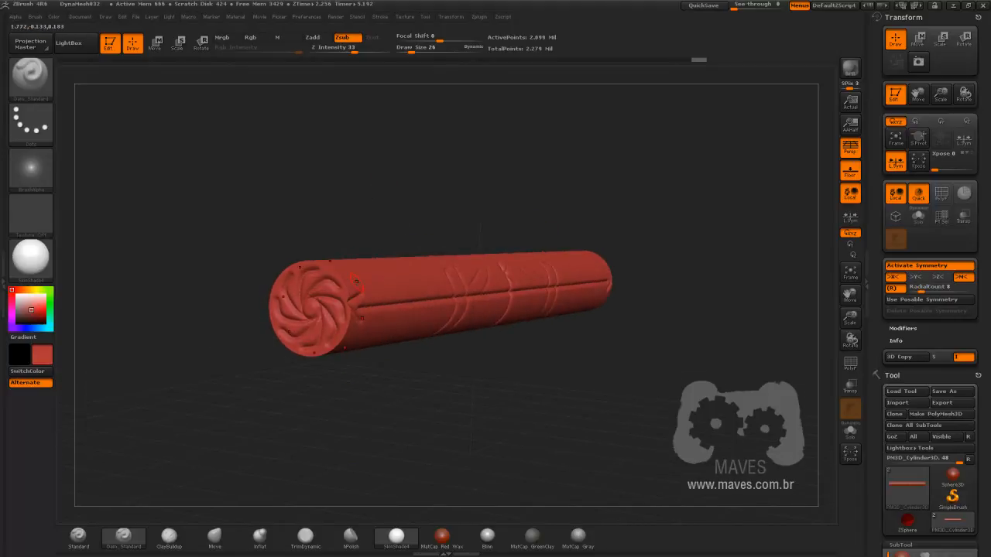
left_click_drag(390, 232, 370, 224)
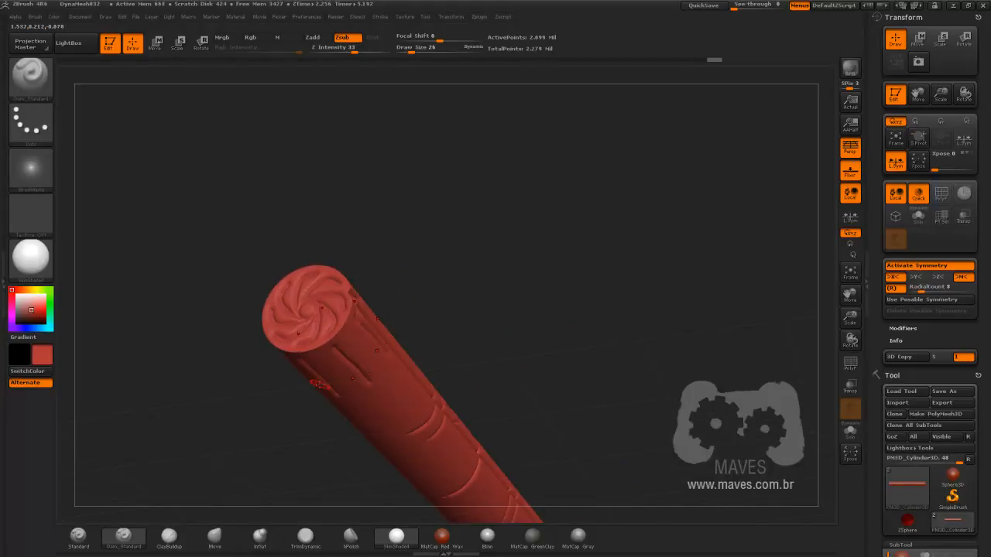
left_click_drag(263, 219, 257, 285)
Step: Make the PolySphere_1 subtool active again and frame the sphere in the view
left_click_drag(876, 280, 874, 300)
left_click(905, 204)
key("f")
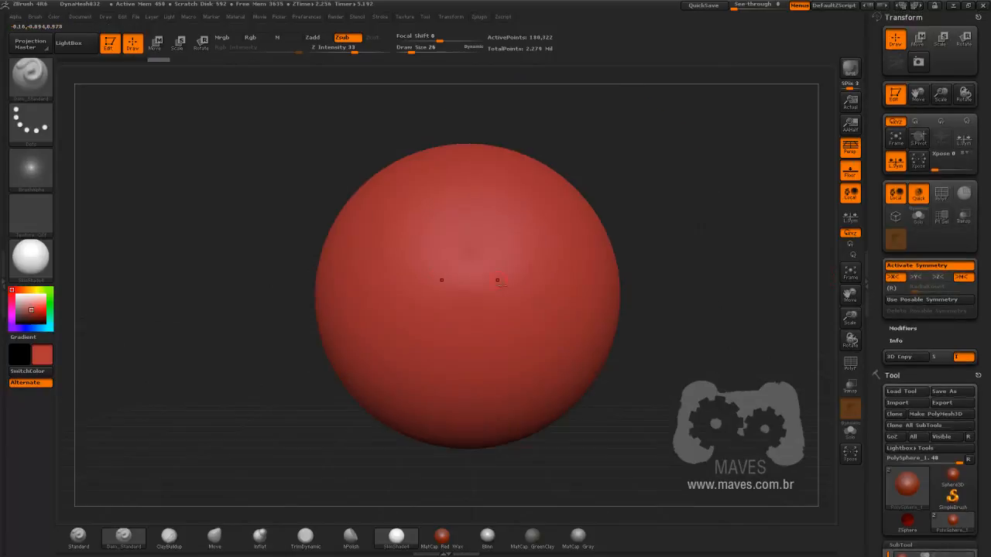
mouse_move(680, 313)
left_mouse_down()
mouse_move(664, 316)
mouse_move(670, 310)
left_mouse_up()
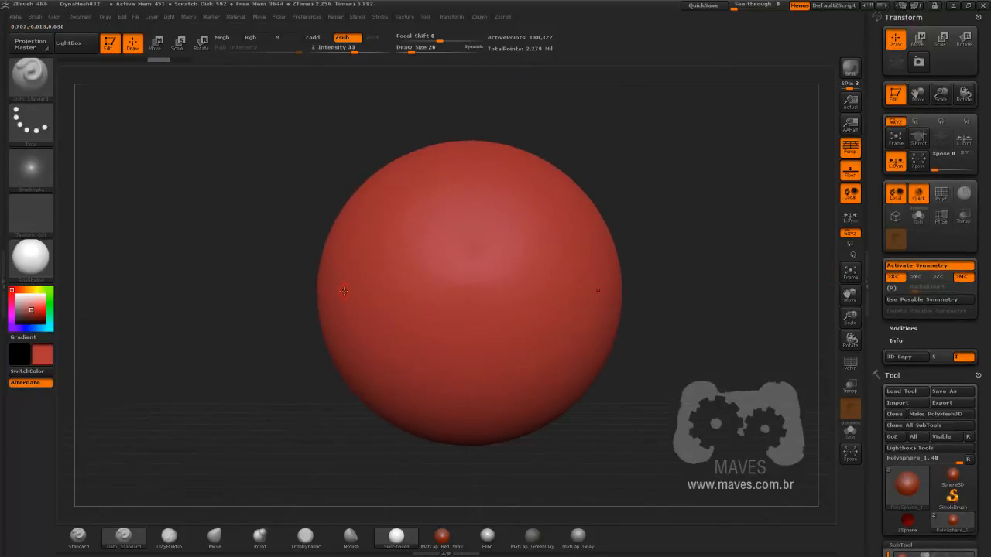
Step: Engrave crossing horizontal and vertical centre lines on the sphere's front, with mirrored curved strokes on both sides of the vertical line
left_click_drag(371, 293, 597, 289)
left_click_drag(655, 274, 710, 274)
left_click_drag(559, 347, 695, 338, "alt")
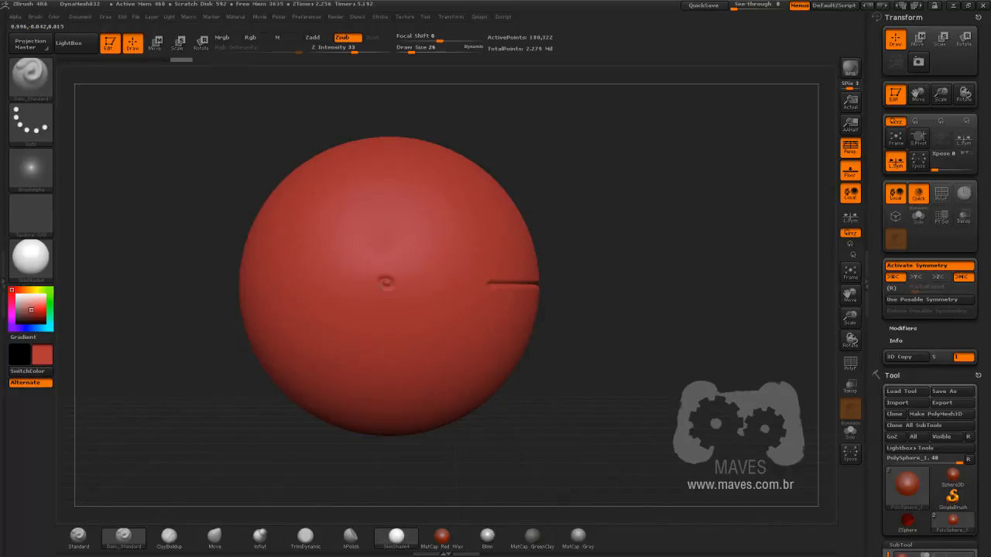
left_click_drag(787, 339, 739, 349)
left_click_drag(754, 360, 699, 364, "alt")
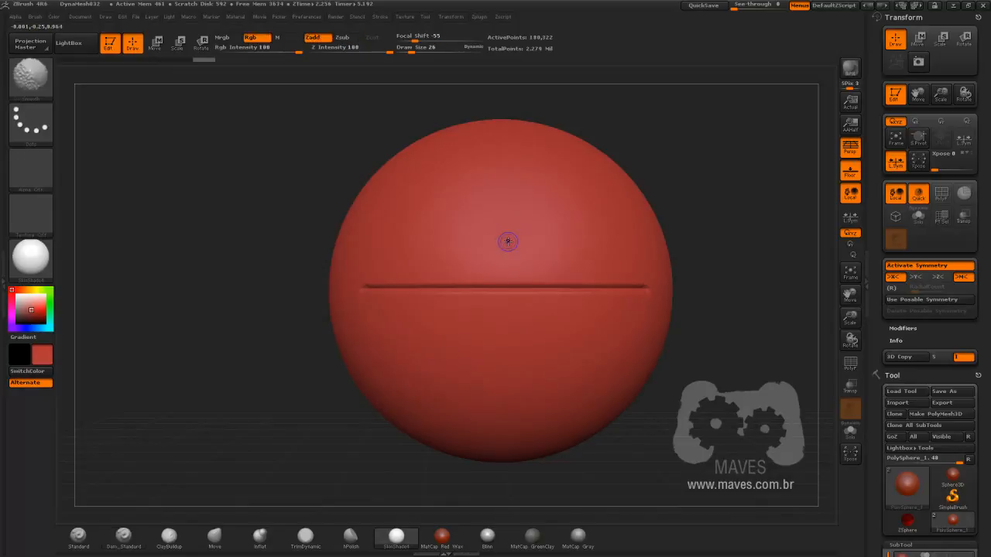
left_click_drag(508, 240, 508, 410)
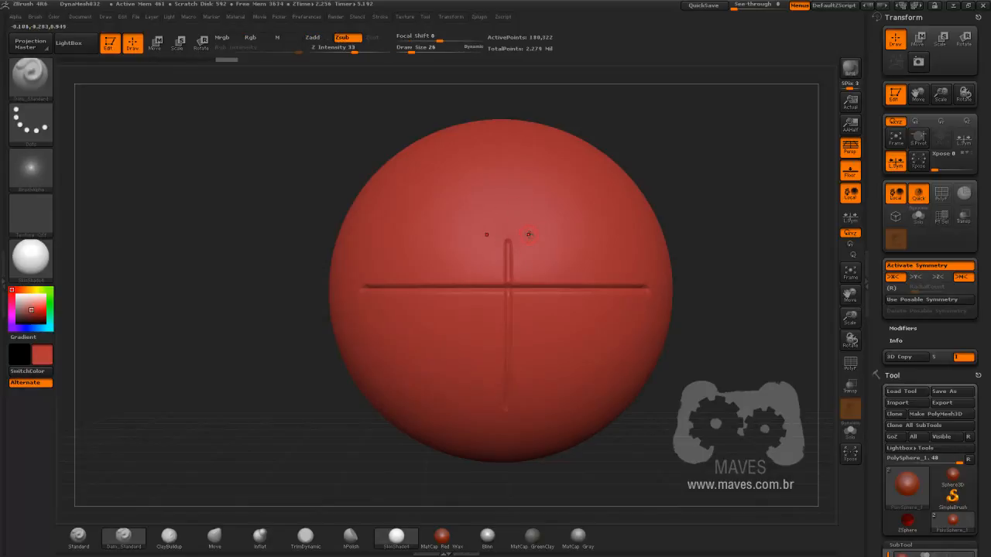
left_click_drag(540, 179, 599, 387)
Step: Try Radial Symmetry on the X axis by engraving eight wavy spokes around the dimple on the sphere's side
left_click(891, 287)
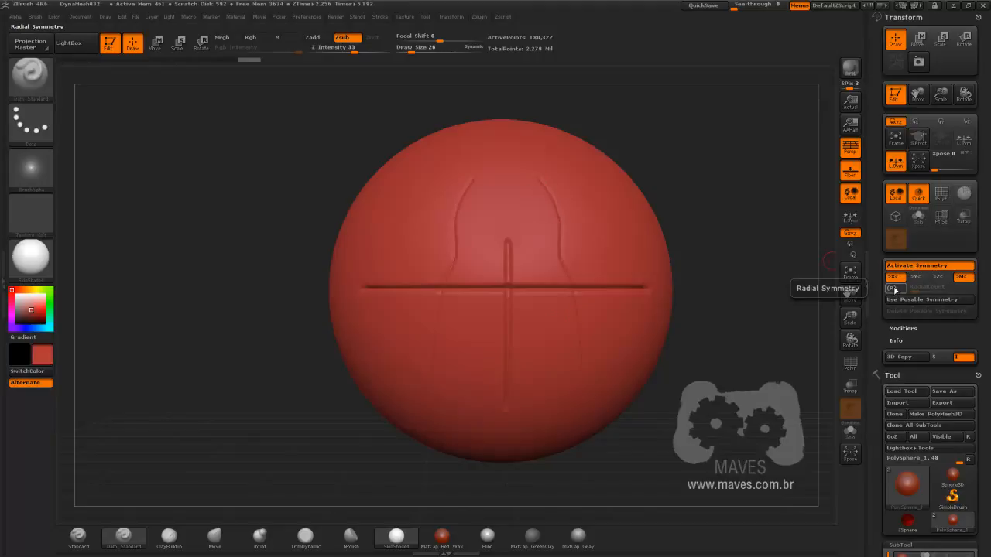
left_click_drag(757, 210, 785, 188)
right_click_drag(379, 288, 407, 278)
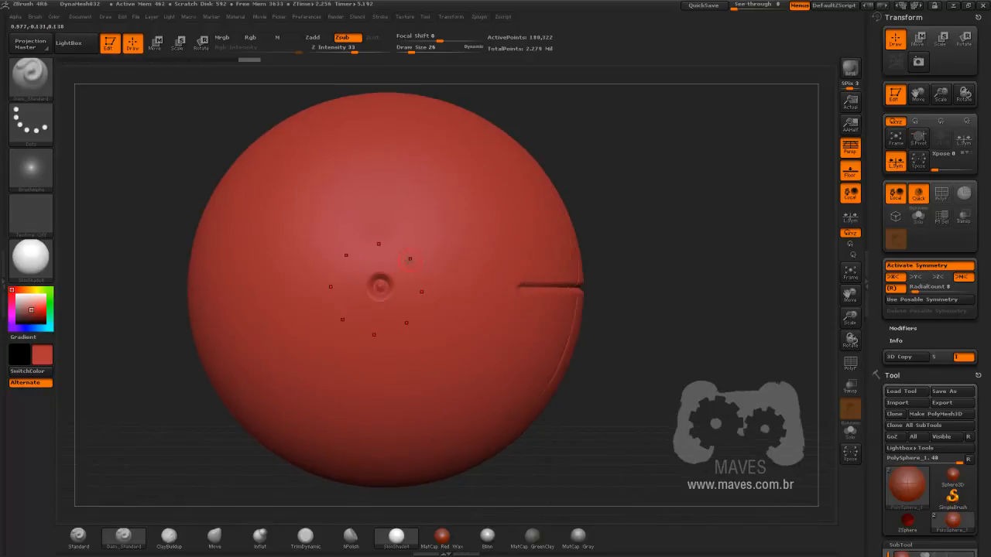
mouse_move(393, 261)
left_mouse_down()
mouse_move(418, 215)
mouse_move(416, 194)
left_mouse_up()
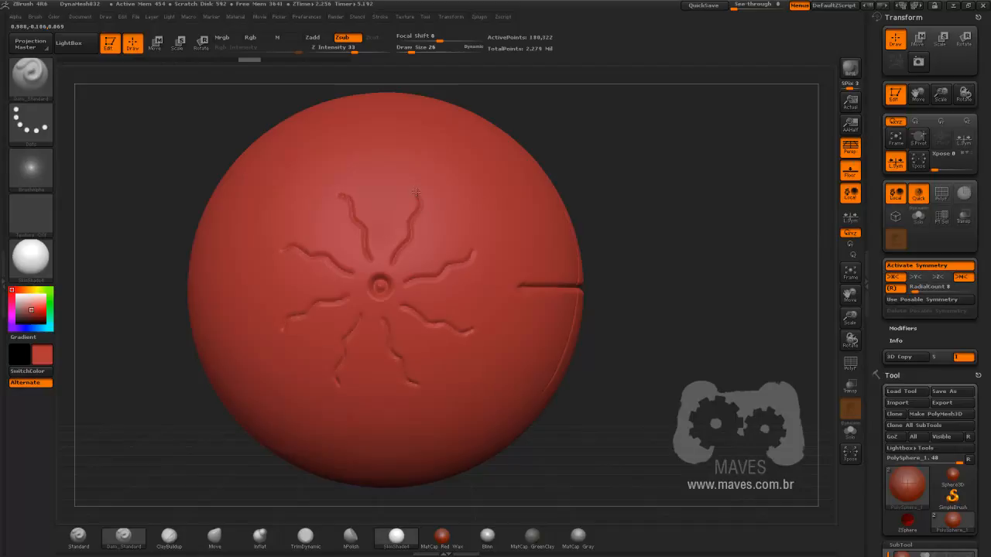
left_click_drag(624, 200, 754, 242)
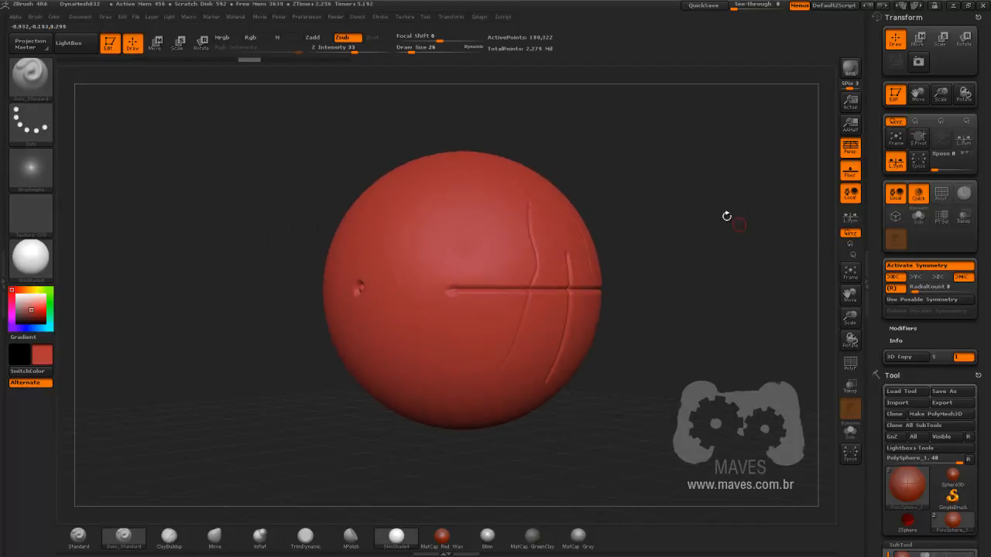
left_click(895, 289)
Step: Deactivate symmetry and engrave a vertical line upward from the dimple on the sphere's side
mouse_move(671, 285)
left_mouse_down()
mouse_move(715, 290)
mouse_move(683, 308)
left_mouse_up()
mouse_move(609, 309)
left_mouse_down("alt")
mouse_move(694, 314)
mouse_move(684, 315)
left_mouse_up("alt")
key("x")
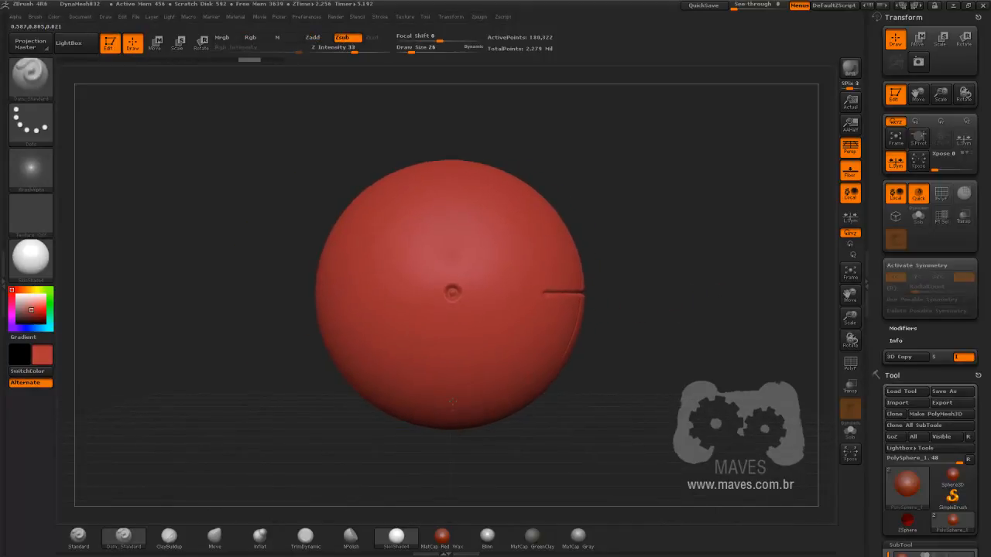
left_click_drag(453, 285, 453, 259)
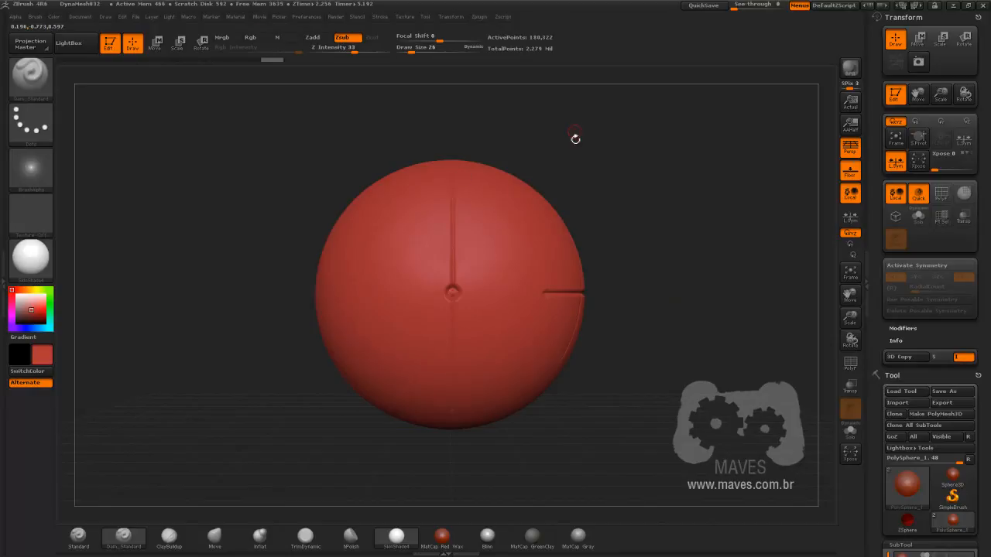
Step: Engrave a dimple at the sphere's top pole and a Y mark beside the side's vertical line
left_click_drag(586, 148, 460, 335)
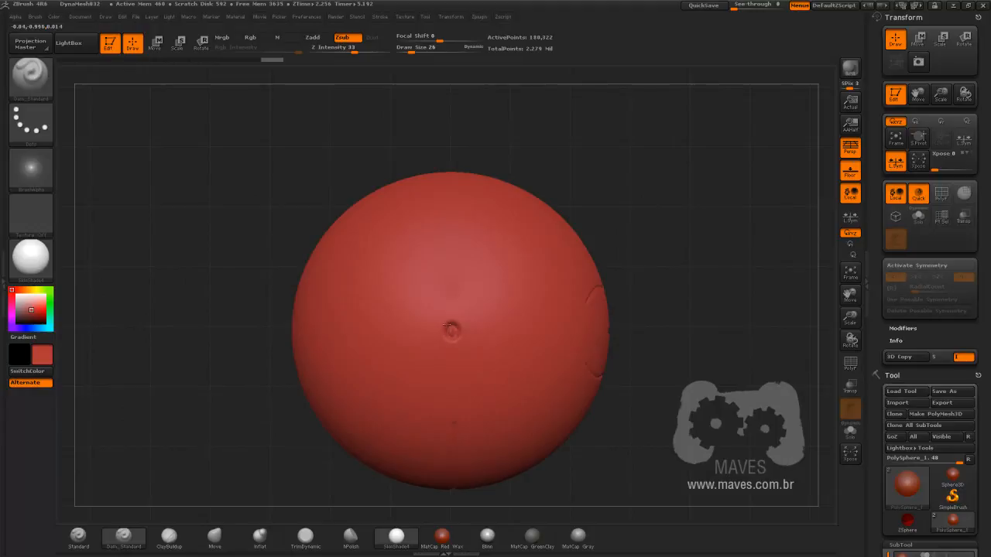
left_click(452, 329)
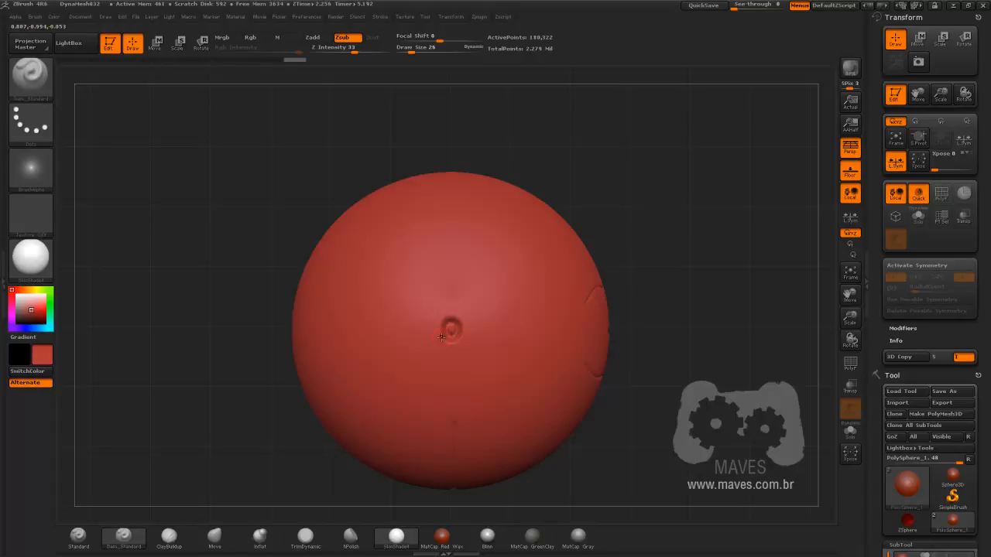
left_click_drag(636, 186, 675, 267)
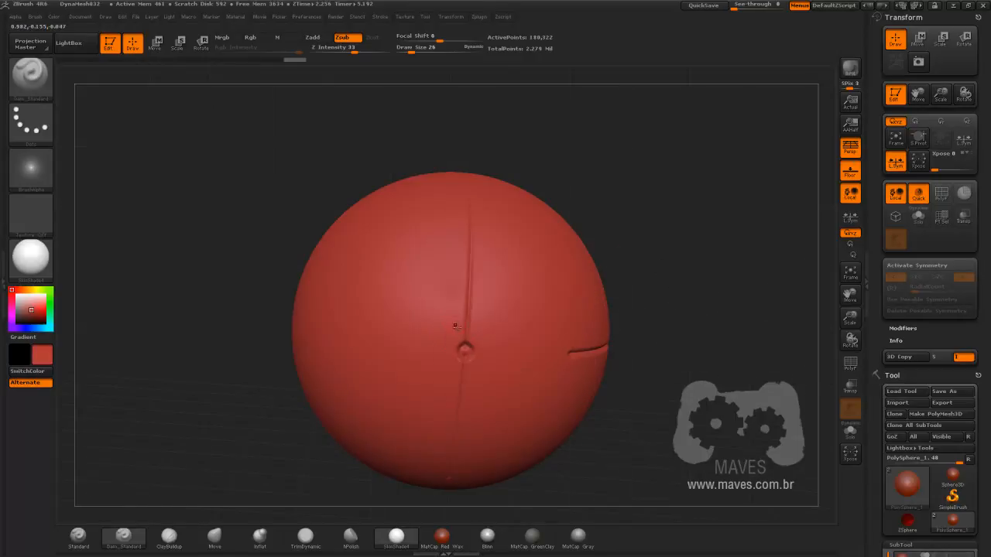
left_click_drag(443, 322, 447, 324)
left_click_drag(439, 341, 466, 287)
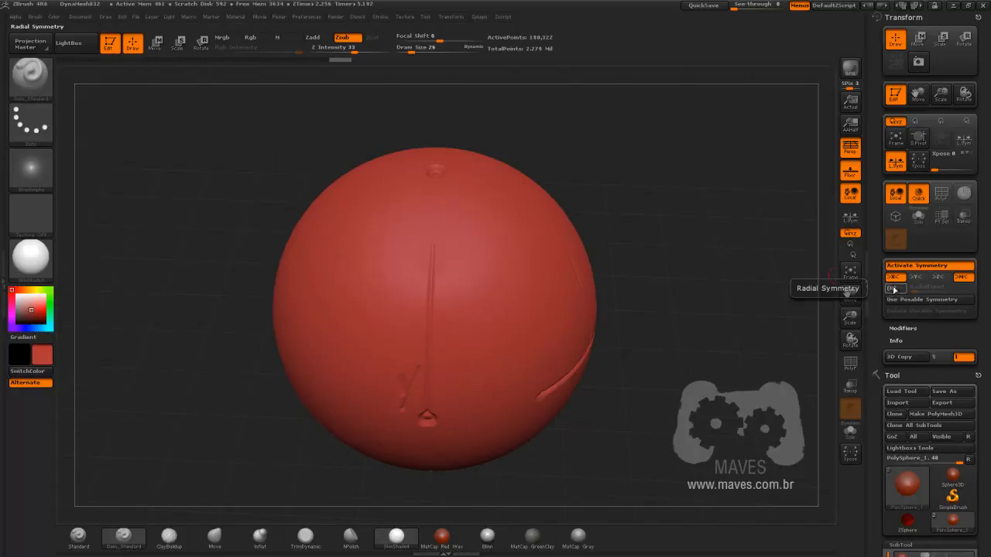
Step: Try Radial Symmetry on the Y axis alone and preview the repeated brush points around the top pole's dimple
left_click(892, 288)
left_click(916, 276)
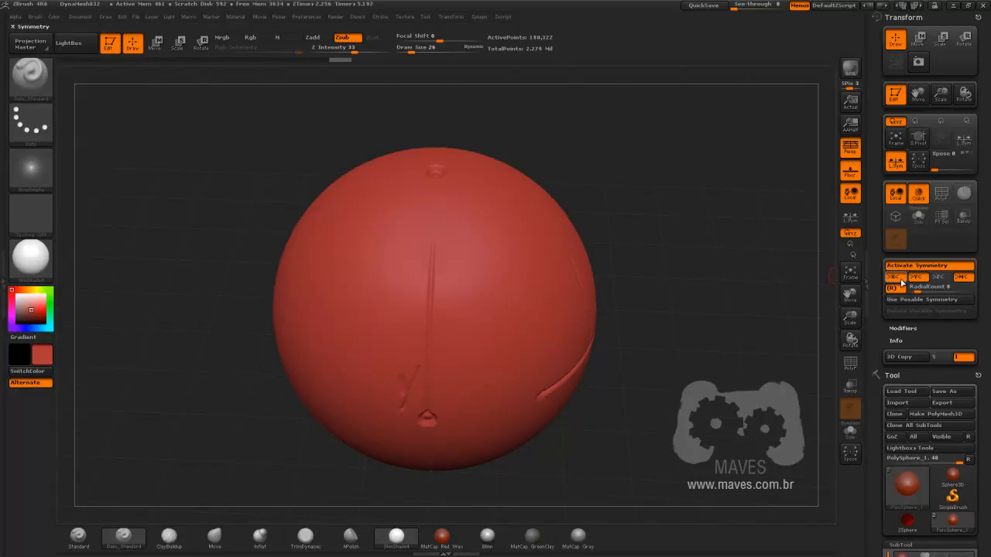
left_click(894, 279)
left_click_drag(695, 175, 679, 198)
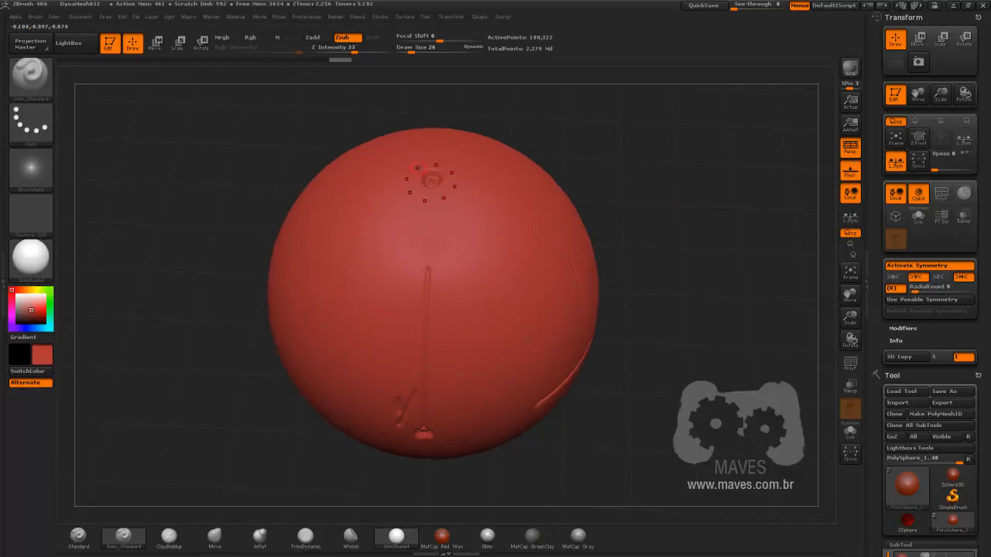
mouse_move(664, 185)
left_mouse_down("shift")
mouse_move(699, 326)
mouse_move(720, 319)
left_mouse_up("shift")
double_click(895, 267)
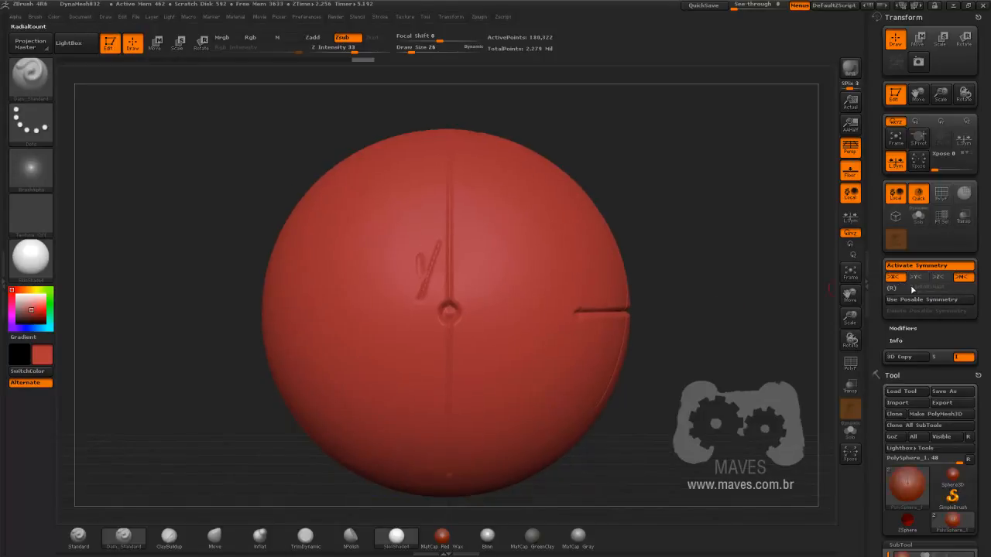
Step: Switch symmetry from X to Z and engrave a Z mark above the Z-axis dimple, plus mirrored curved strokes on the sphere's side
left_click(938, 276)
left_click(895, 278)
mouse_move(752, 312)
left_mouse_down()
mouse_move(672, 304)
mouse_move(734, 291)
left_mouse_up()
mouse_move(471, 223)
left_mouse_down()
mouse_move(477, 240)
mouse_move(505, 246)
left_mouse_up()
mouse_move(674, 264)
left_mouse_down()
mouse_move(759, 261)
mouse_move(690, 261)
mouse_move(720, 276)
left_mouse_up()
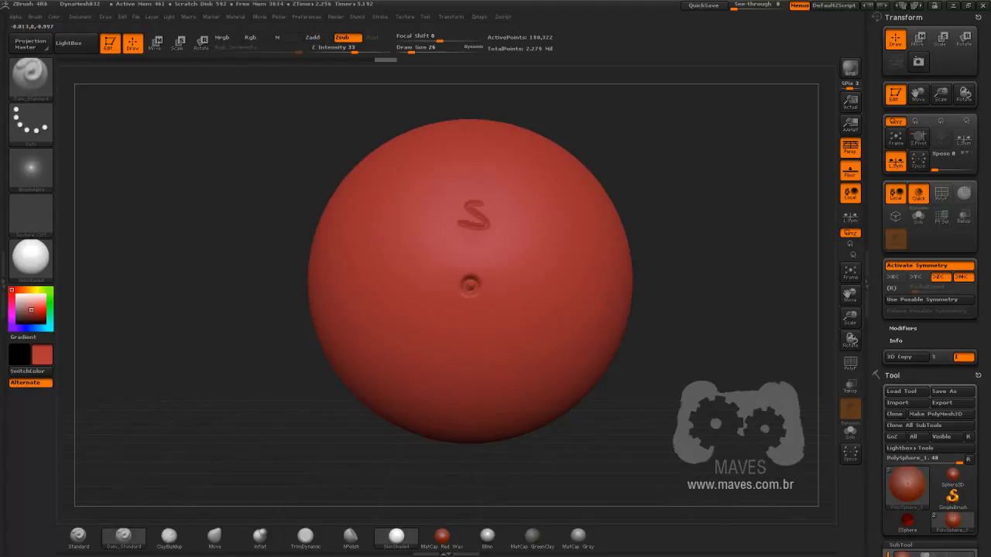
left_click_drag(784, 260, 708, 249)
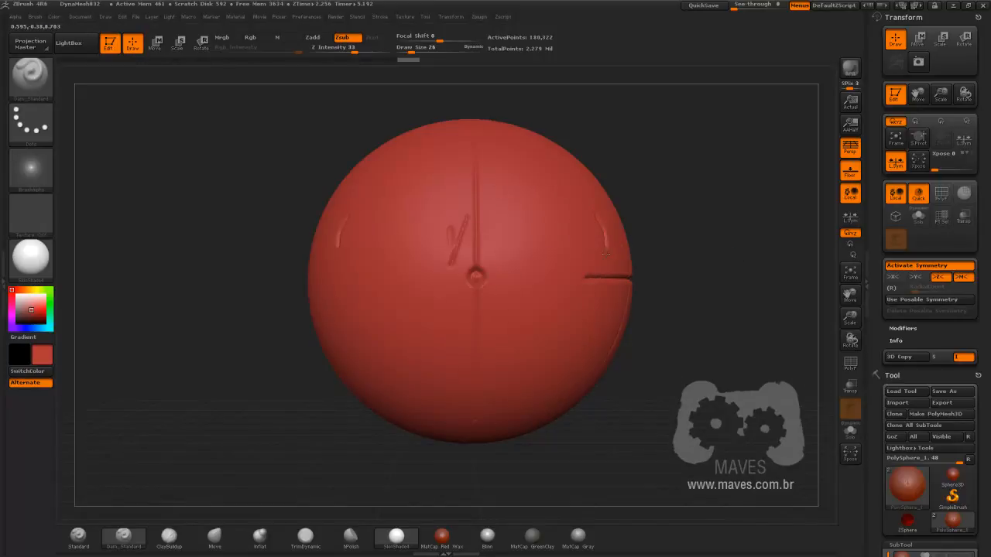
left_click_drag(695, 281, 754, 268)
Step: Enable Radial Symmetry on the Z axis and engrave a swirl of curved spokes around the Z-axis dimple
left_click(890, 289)
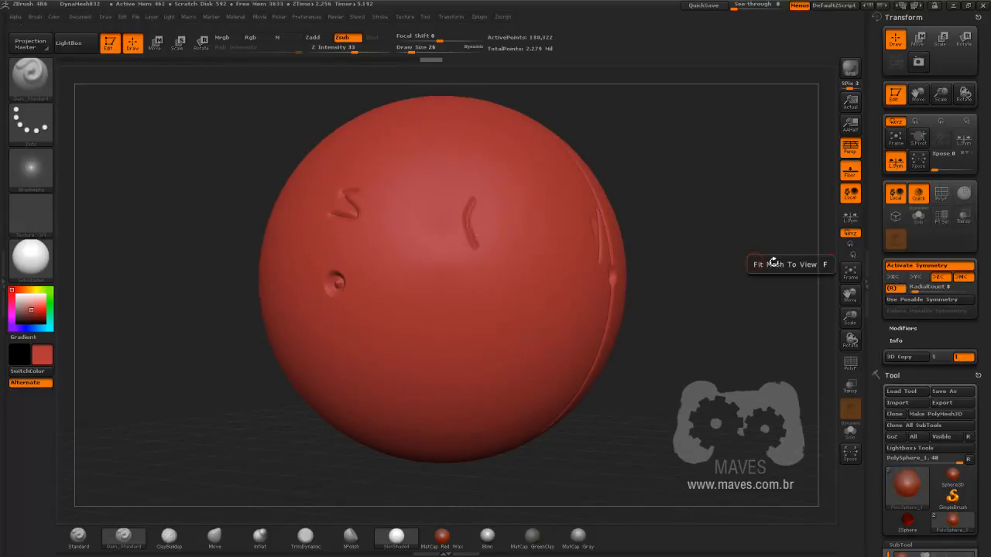
mouse_move(319, 249)
left_mouse_down()
mouse_move(374, 261)
mouse_move(428, 294)
mouse_move(435, 313)
left_mouse_up()
mouse_move(675, 338)
left_mouse_down()
mouse_move(704, 338)
mouse_move(694, 325)
mouse_move(686, 331)
left_mouse_up()
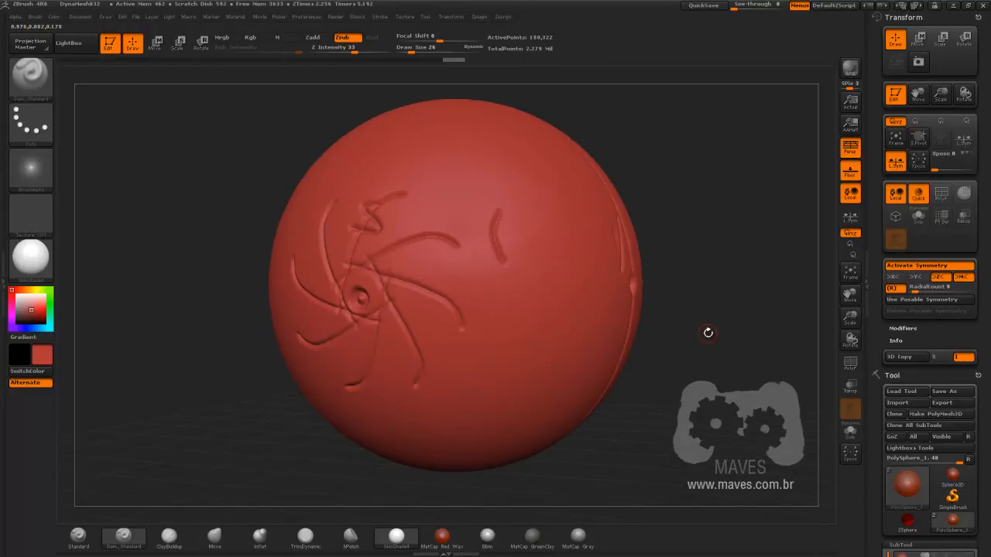
Step: Engrave eight radial spokes around the side dimple with X symmetry and undo them
left_click_drag(708, 332, 681, 335, "shift")
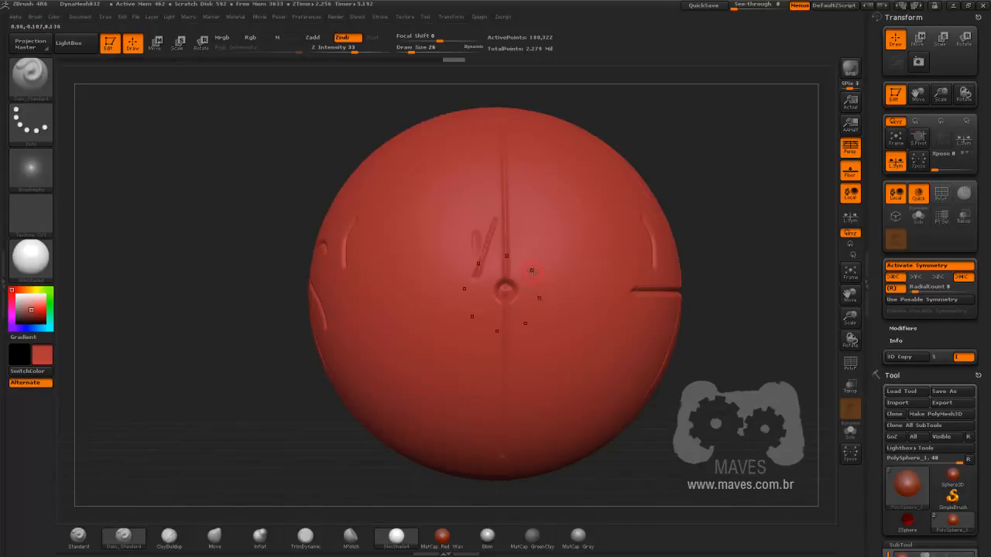
left_click_drag(527, 279, 573, 249)
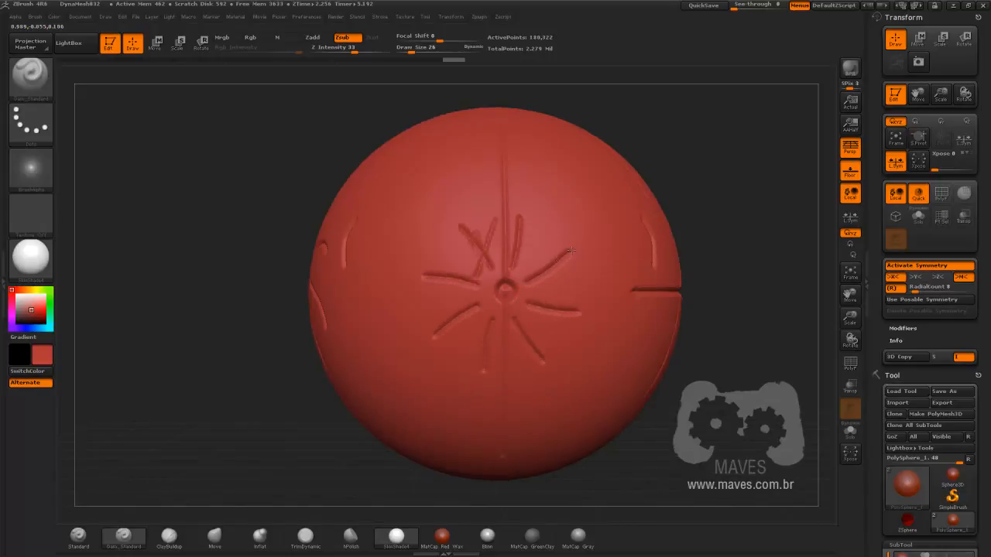
key("ctrl+z")
key("ctrl+z")
key("ctrl+z")
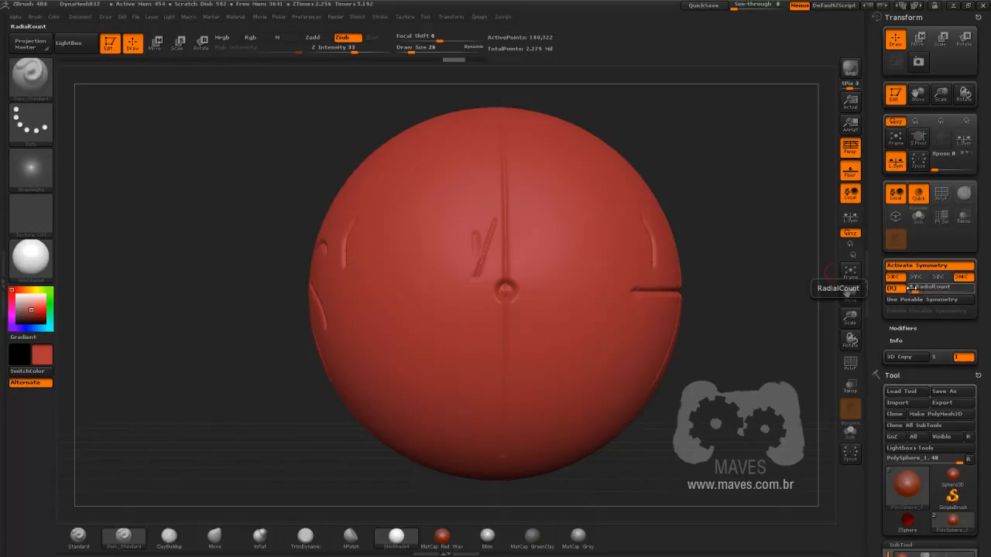
Step: Set the RadialCount to 5 and engrave radially repeated curved strokes around the side dimple using X symmetry
left_click(925, 287)
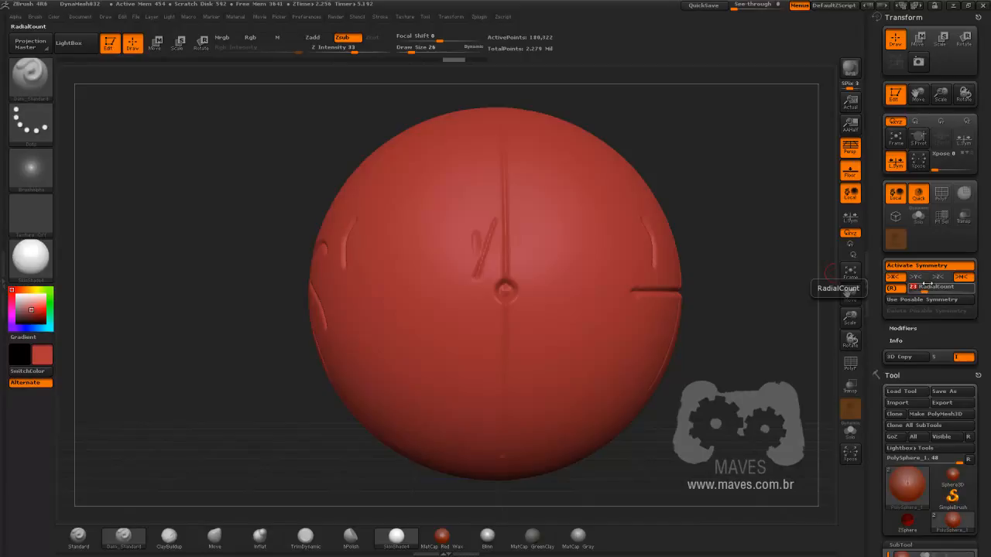
type("5")
key("Return")
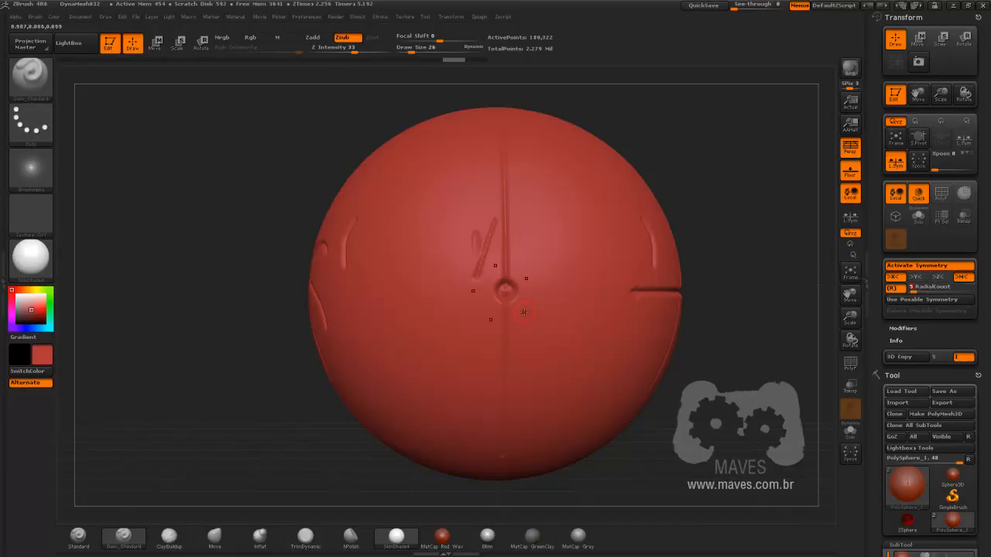
left_click_drag(516, 315, 549, 356)
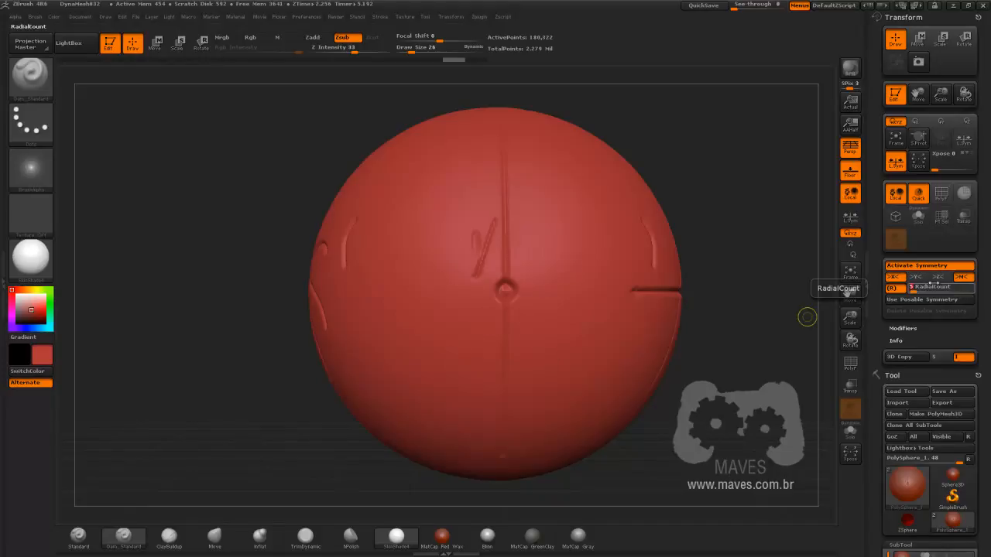
mouse_move(527, 293)
left_mouse_down()
mouse_move(540, 255)
mouse_move(500, 242)
mouse_move(469, 275)
mouse_move(492, 313)
left_mouse_up()
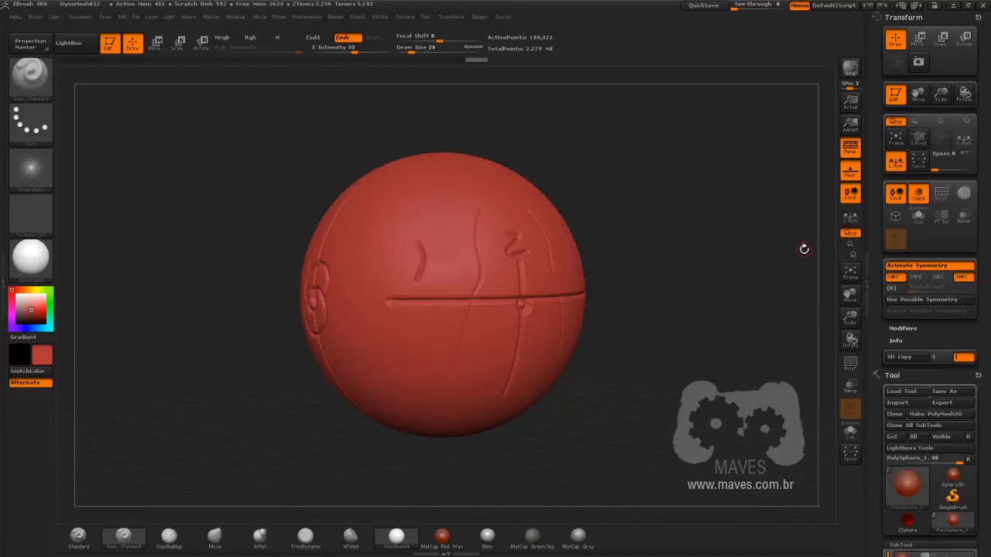
left_click(897, 283)
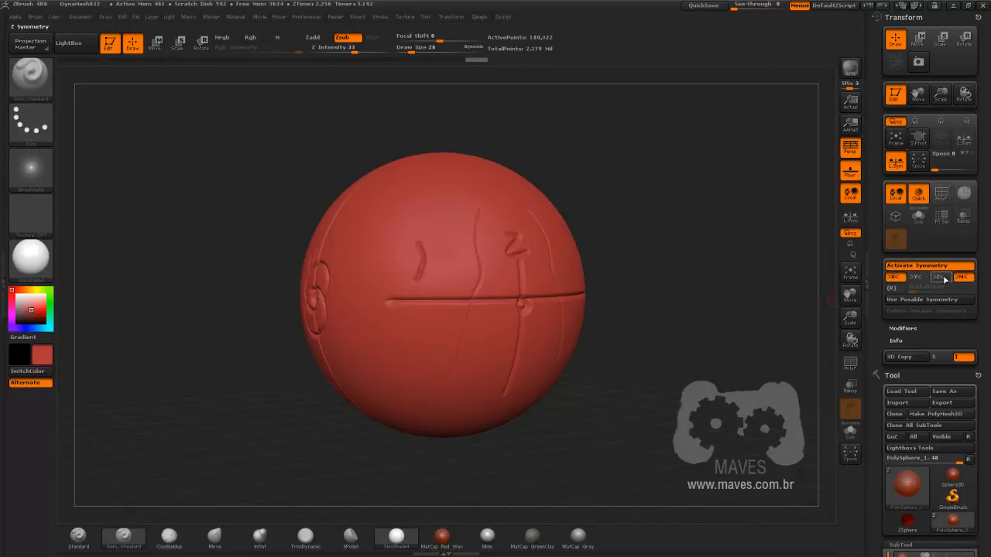